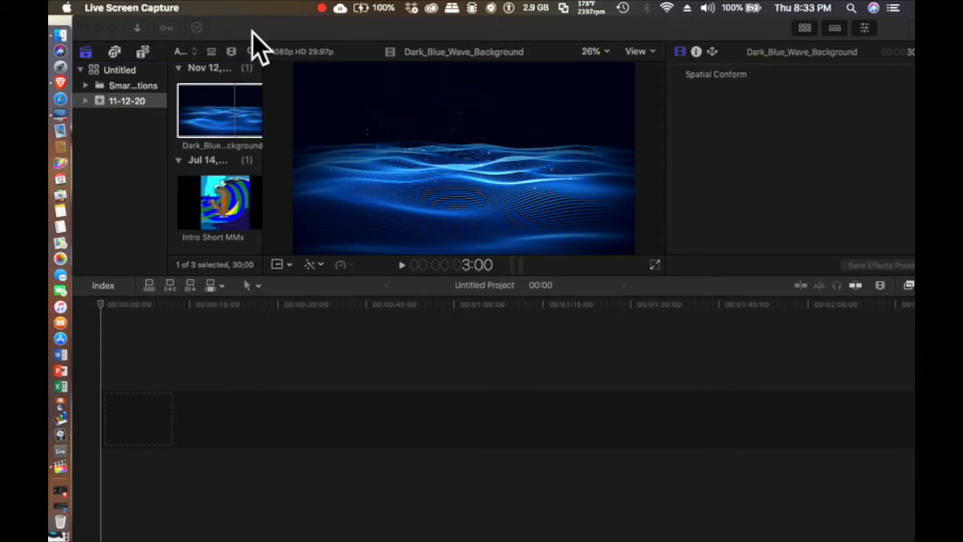
Step: Switch to Final Cut Pro and expand its window to fill the screen
{"action": "left_click", "coordinate": [251, 32]}
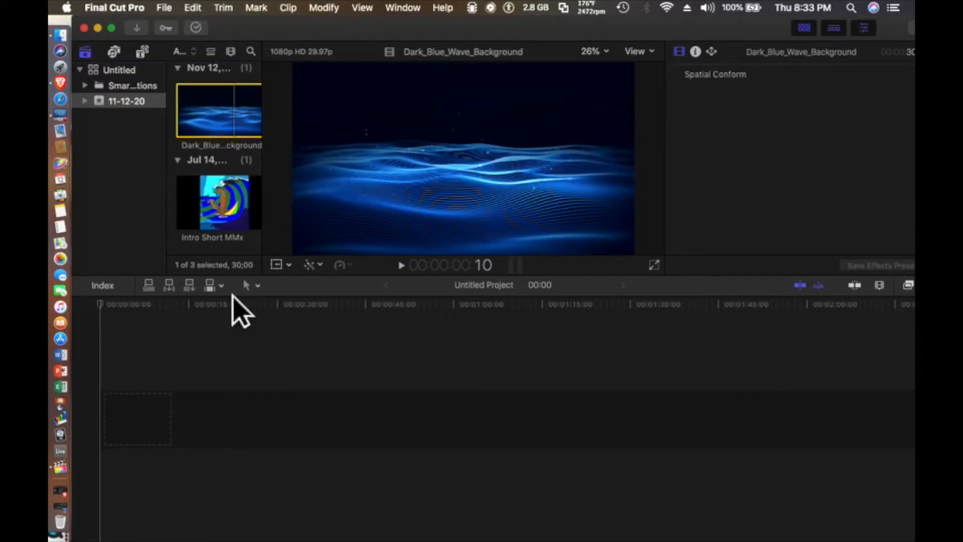
{"action": "left_click", "coordinate": [265, 346]}
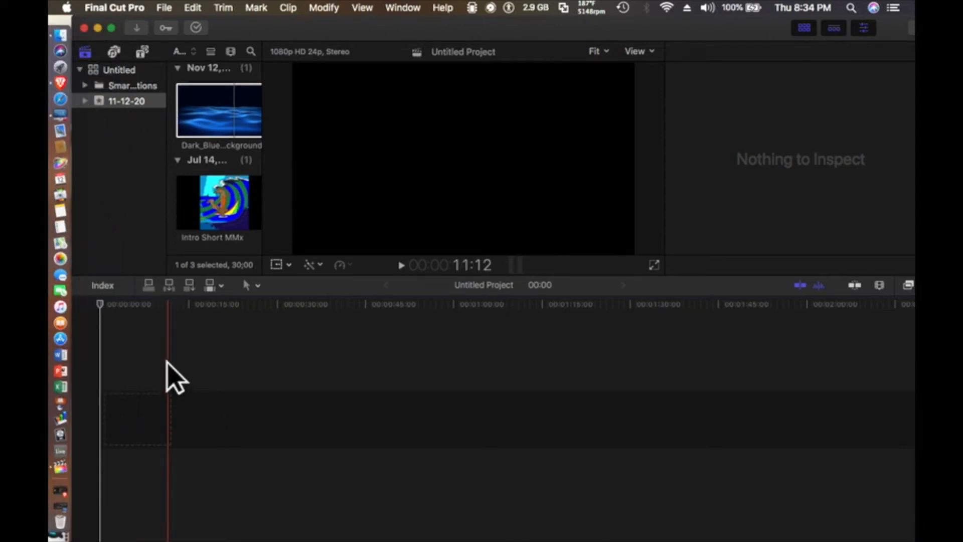
{"action": "left_click", "coordinate": [111, 27]}
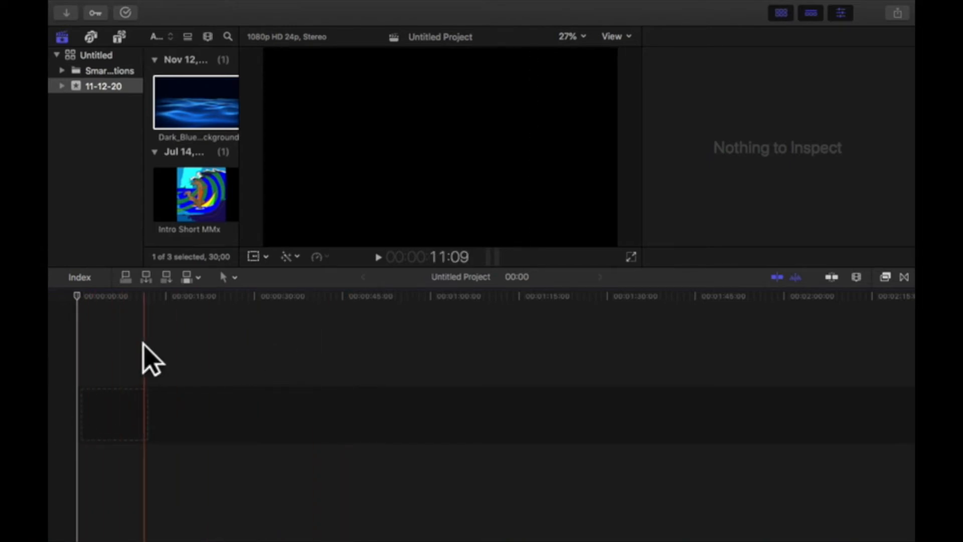
Step: Preview the Intro Short MMx and Dark_Blue_Wave_Background clips from the 11-12-20 event
{"action": "left_click", "coordinate": [182, 193]}
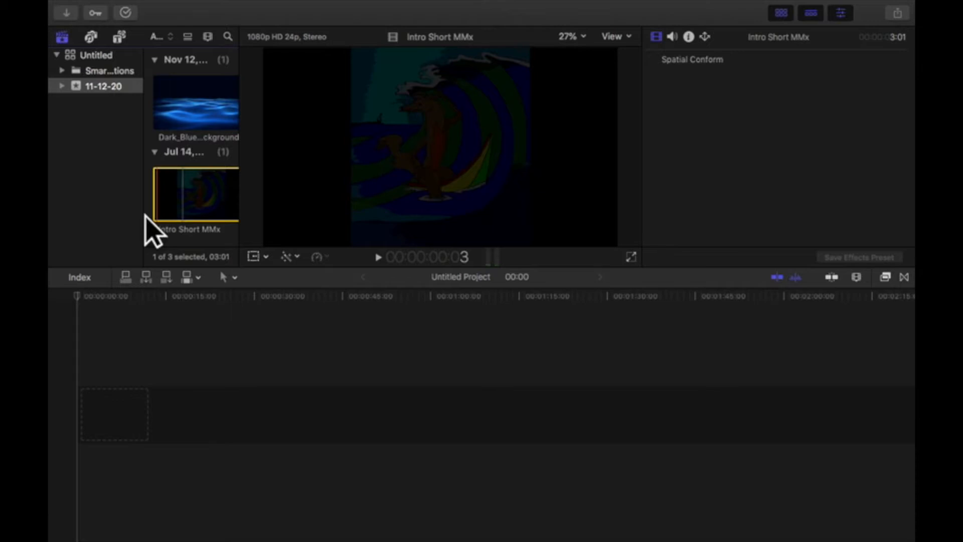
{"action": "left_click", "coordinate": [316, 317]}
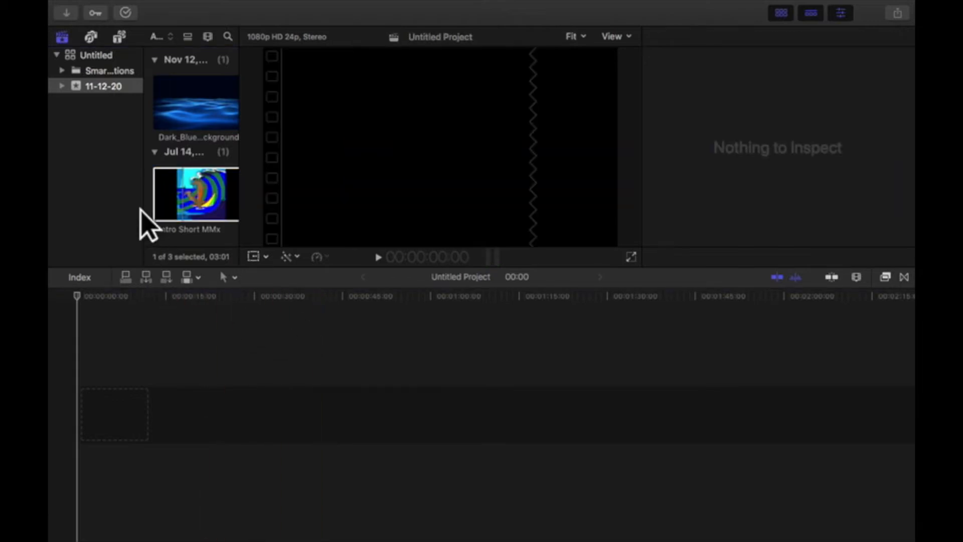
{"action": "left_click", "coordinate": [377, 257]}
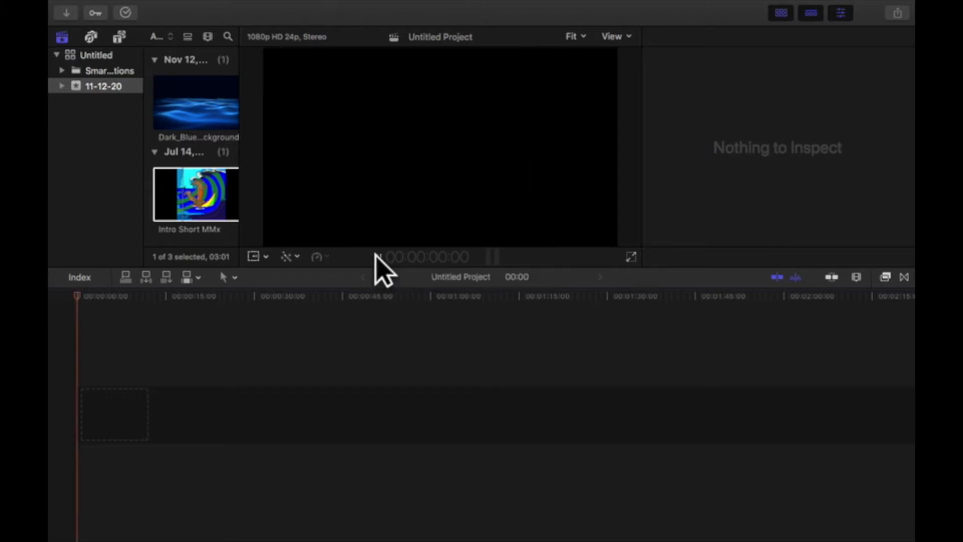
{"action": "left_click", "coordinate": [161, 197]}
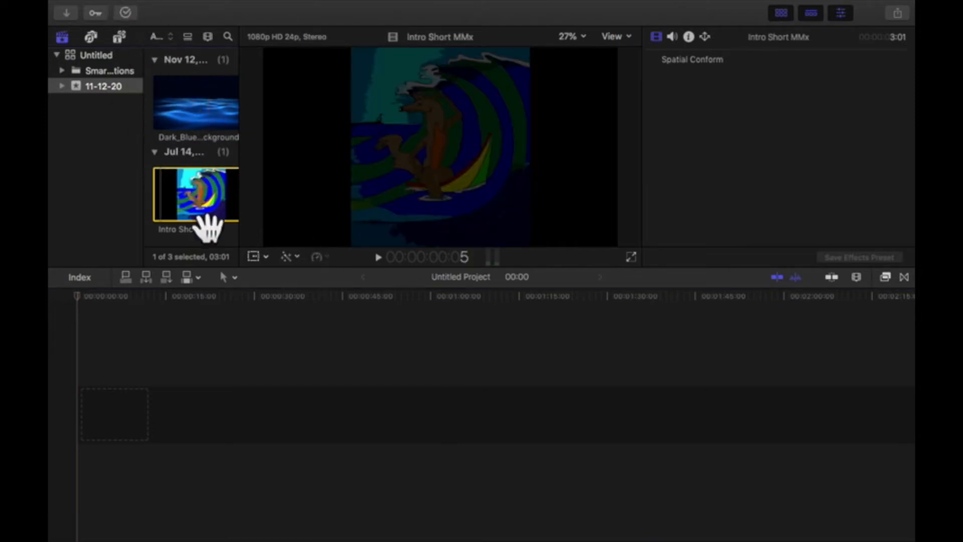
{"action": "left_click", "coordinate": [378, 257]}
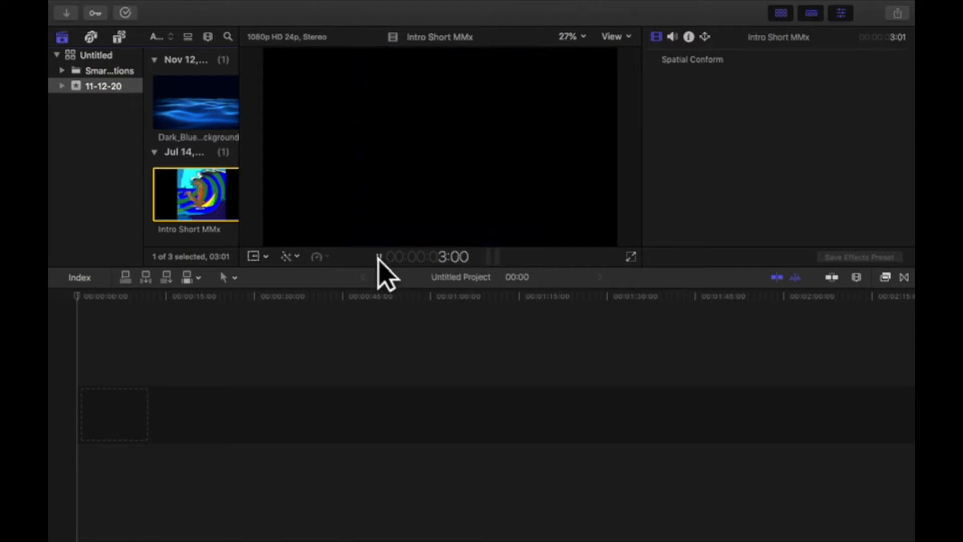
{"action": "left_click", "coordinate": [168, 200]}
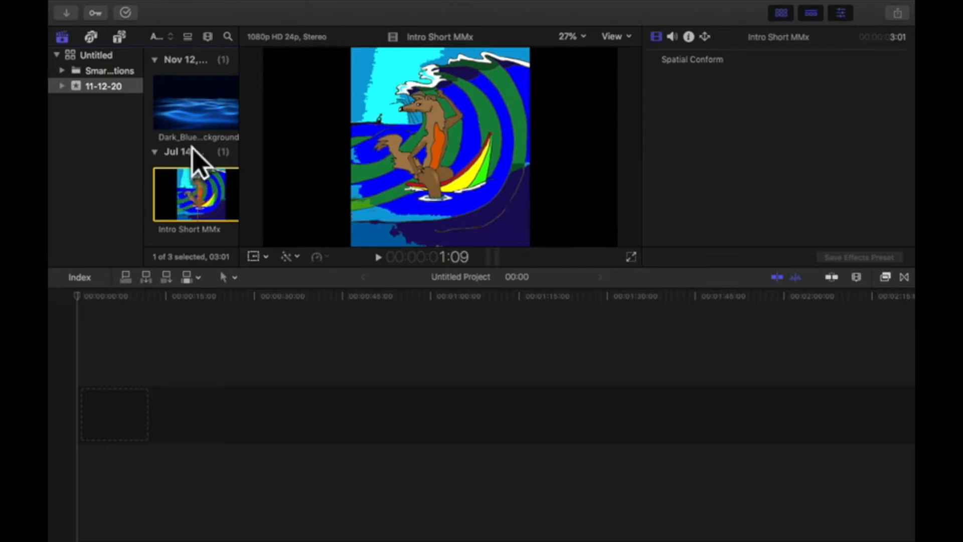
{"action": "left_click", "coordinate": [195, 123]}
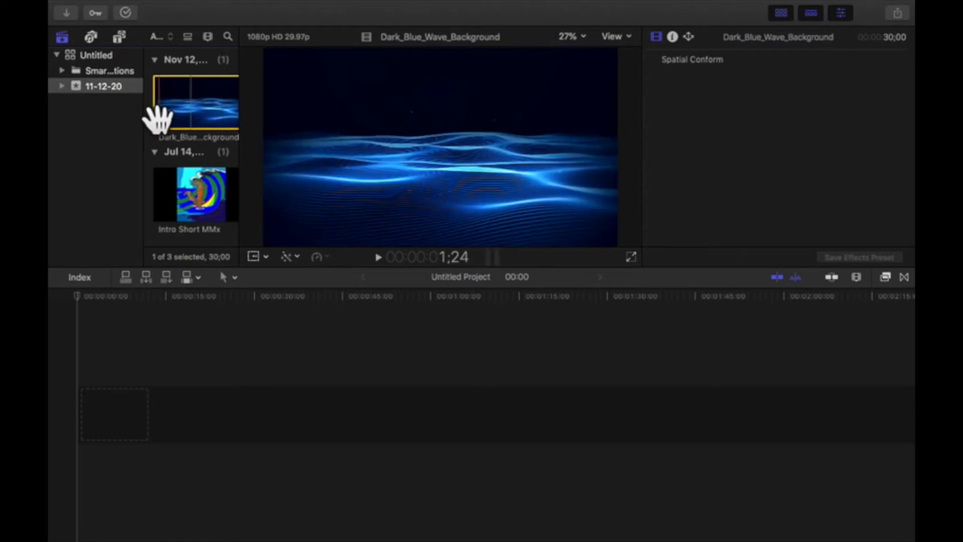
{"action": "key", "text": "space"}
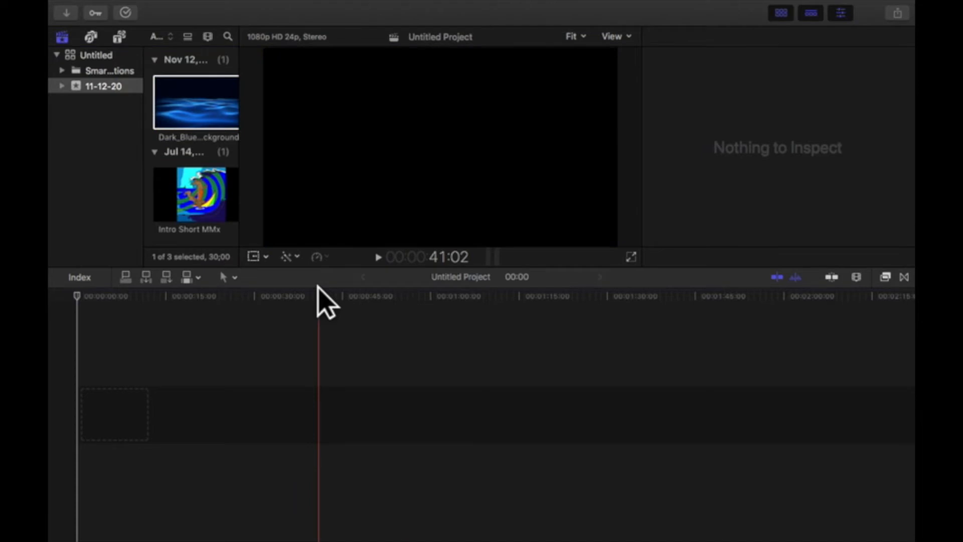
{"action": "left_click", "coordinate": [196, 196]}
{"action": "left_click_drag", "start_coordinate": [197, 196], "coordinate": [83, 410]}
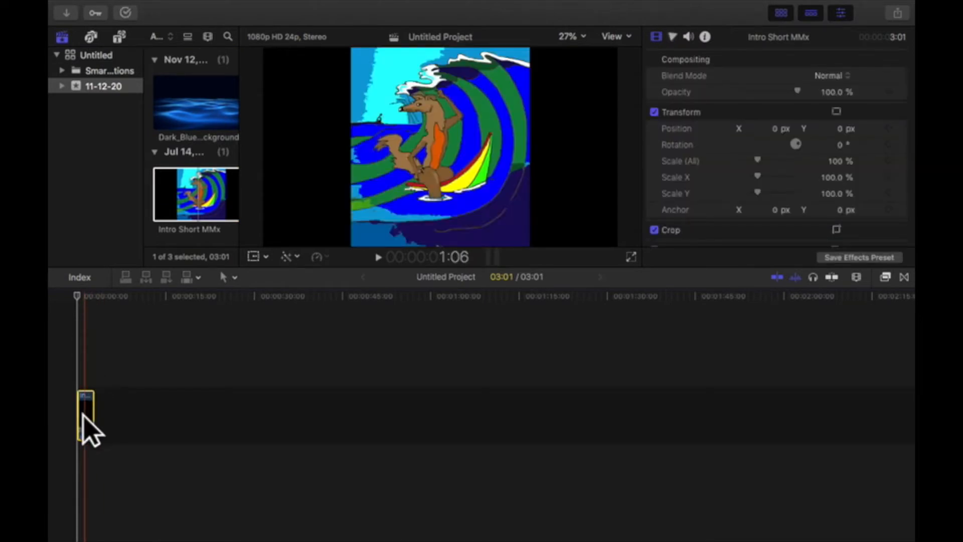
{"action": "key", "text": "Delete"}
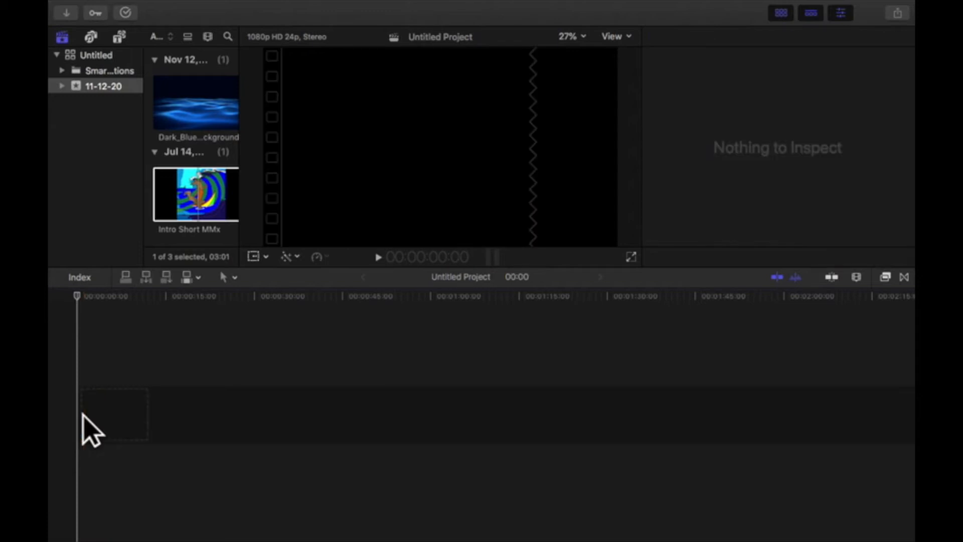
Step: Add the Dark_Blue_Wave_Background clip at the start of the empty timeline and hide the inspector
{"action": "left_click", "coordinate": [211, 101]}
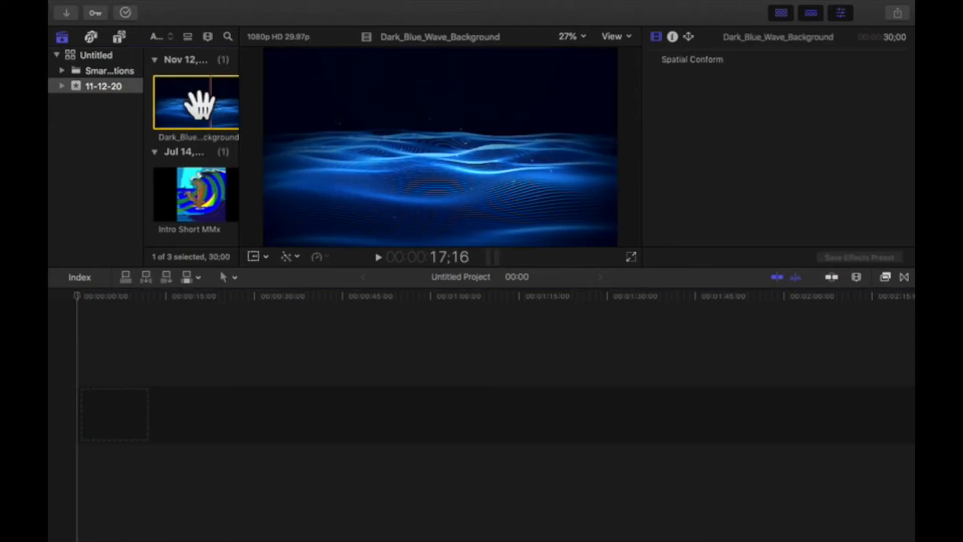
{"action": "left_click_drag", "start_coordinate": [198, 101], "coordinate": [85, 418]}
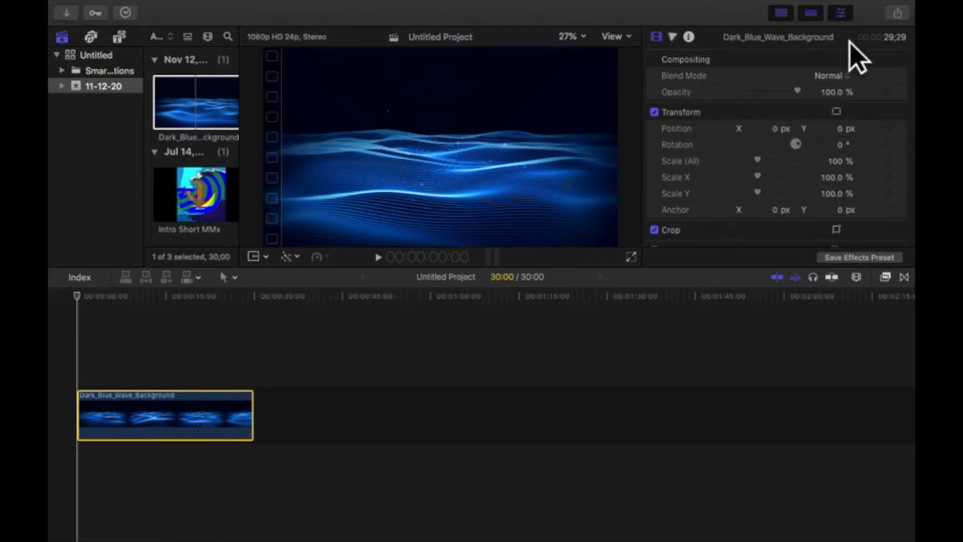
{"action": "left_click", "coordinate": [841, 13]}
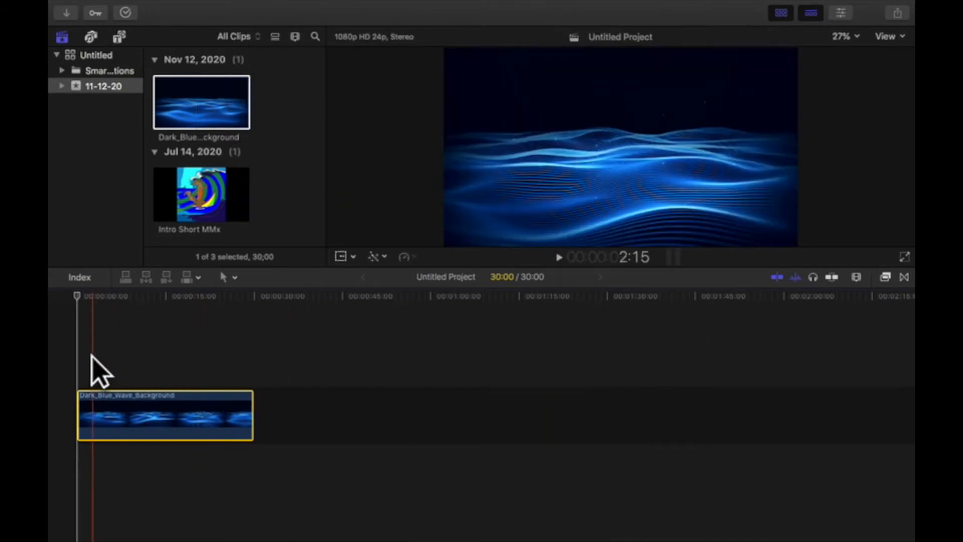
Step: Play the background clip from the timeline in full screen, return to the editor and stop playback
{"action": "key", "text": "space"}
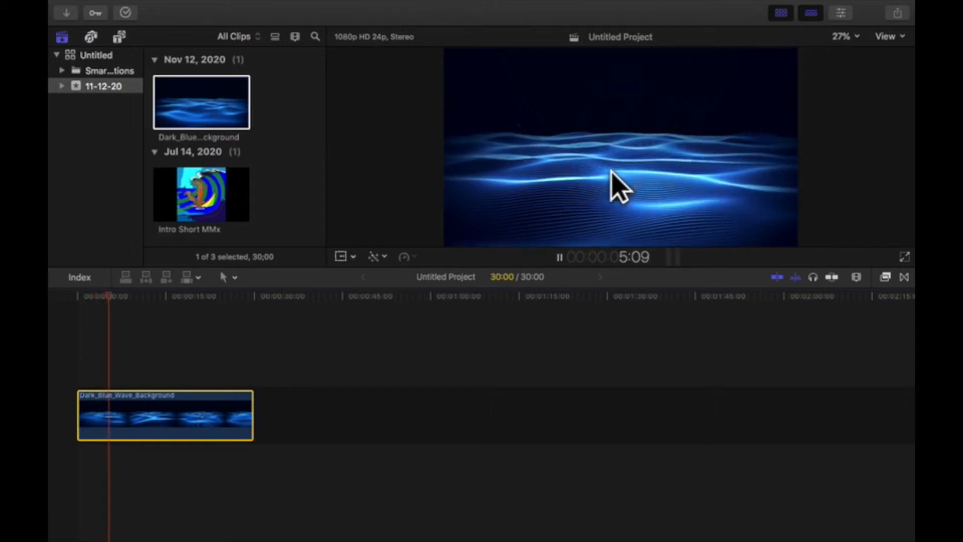
{"action": "left_click", "coordinate": [904, 257]}
{"action": "mouse_move", "coordinate": [358, 443]}
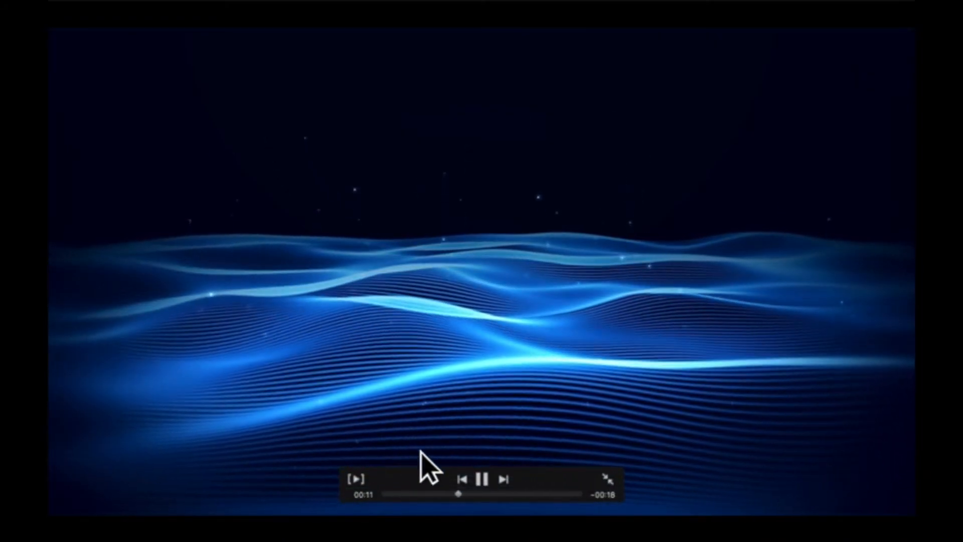
{"action": "left_click", "coordinate": [607, 478]}
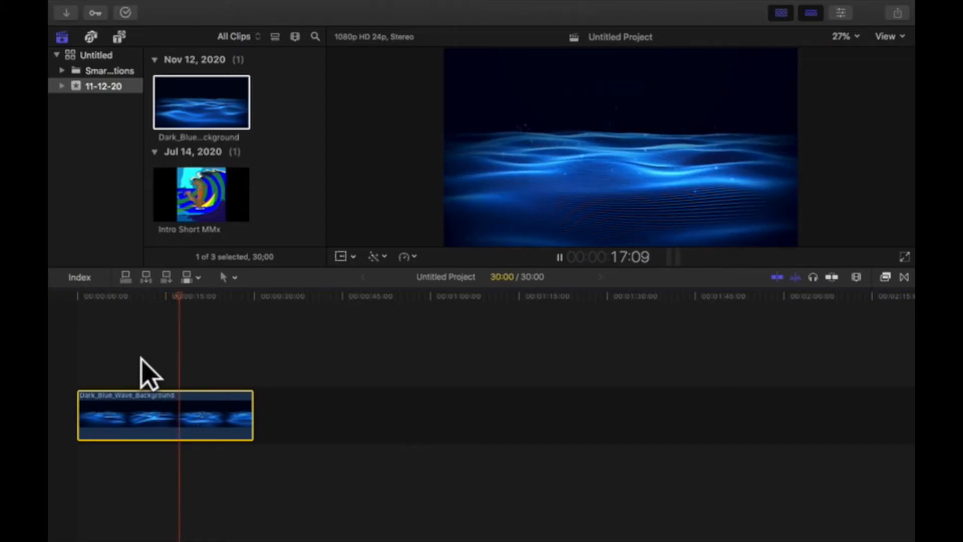
{"action": "key", "text": "space"}
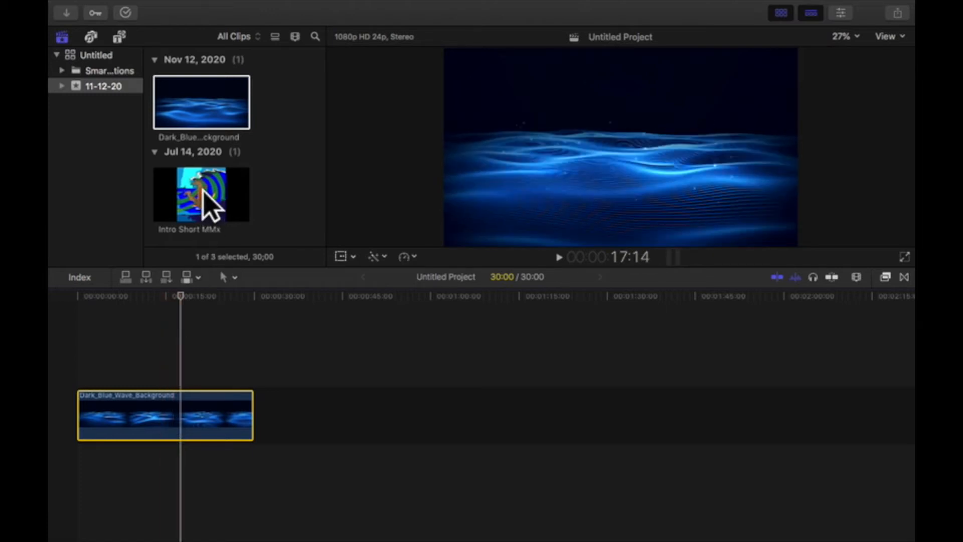
Step: Connect the Intro Short MMx clip above the start of the background clip and play back that section
{"action": "left_click_drag", "start_coordinate": [203, 196], "coordinate": [80, 374]}
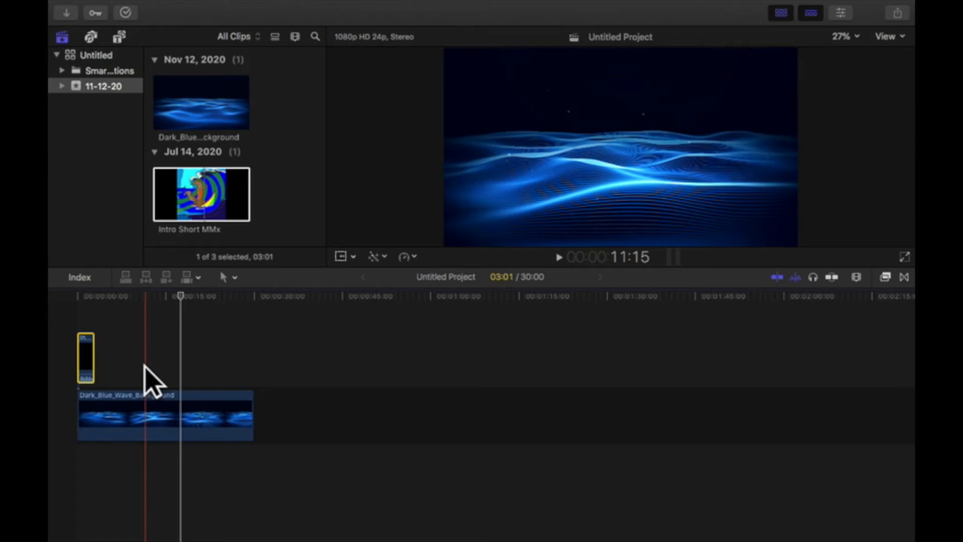
{"action": "left_click", "coordinate": [209, 200]}
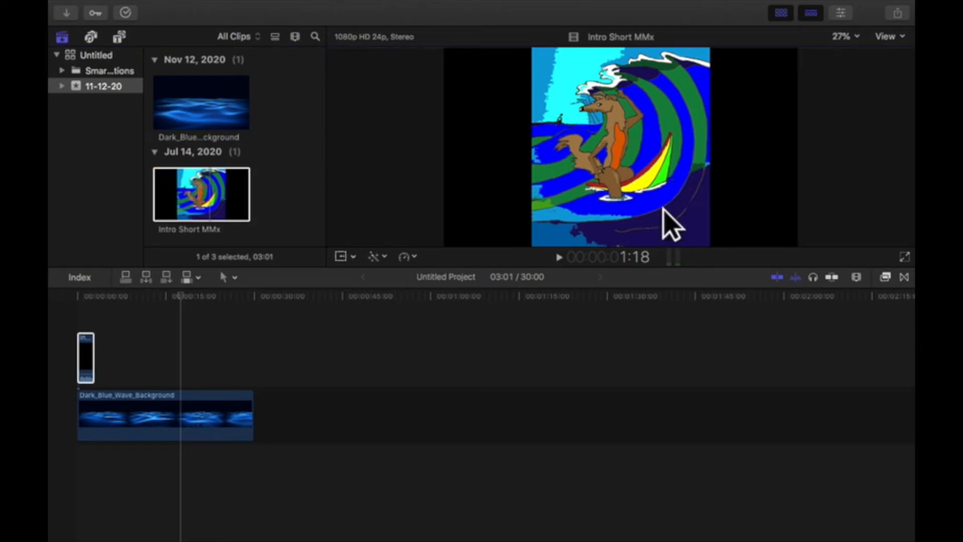
{"action": "left_click", "coordinate": [73, 325]}
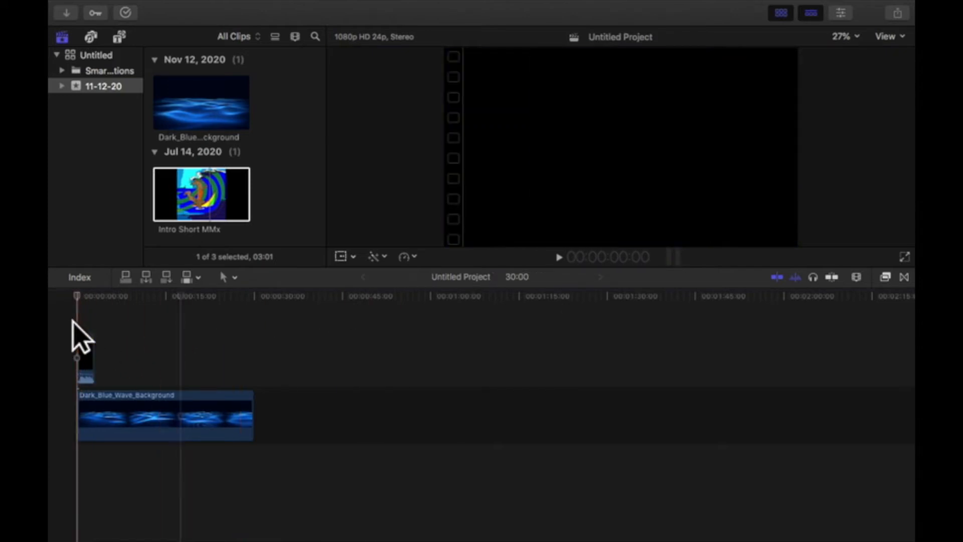
{"action": "key", "text": "space"}
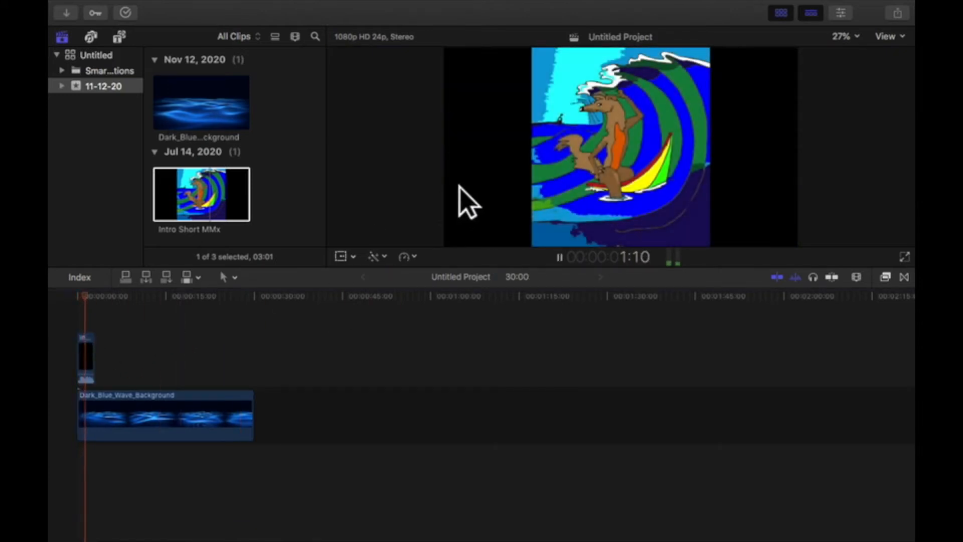
{"action": "key", "text": "space"}
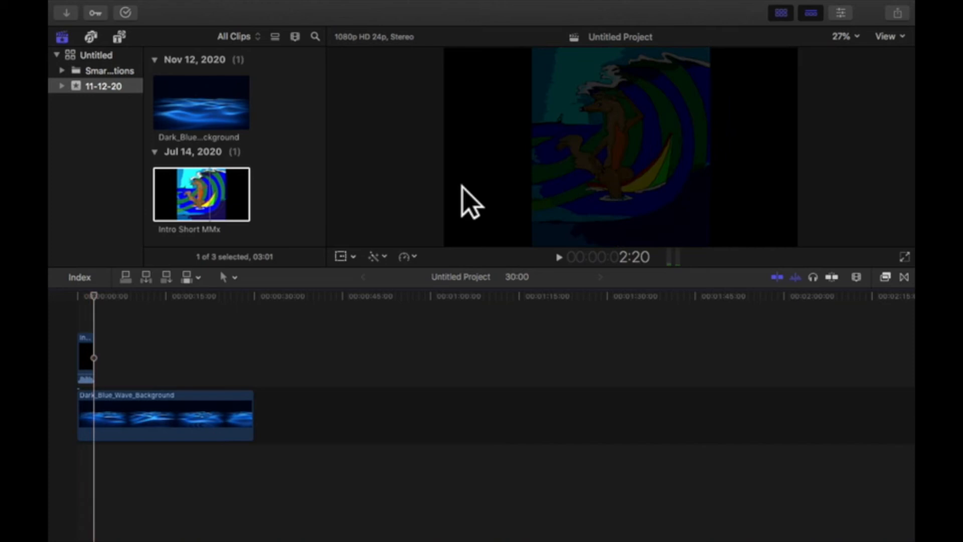
Step: Show the Transform controls for the connected Intro Short MMx clip with the playhead over it
{"action": "left_click", "coordinate": [206, 194]}
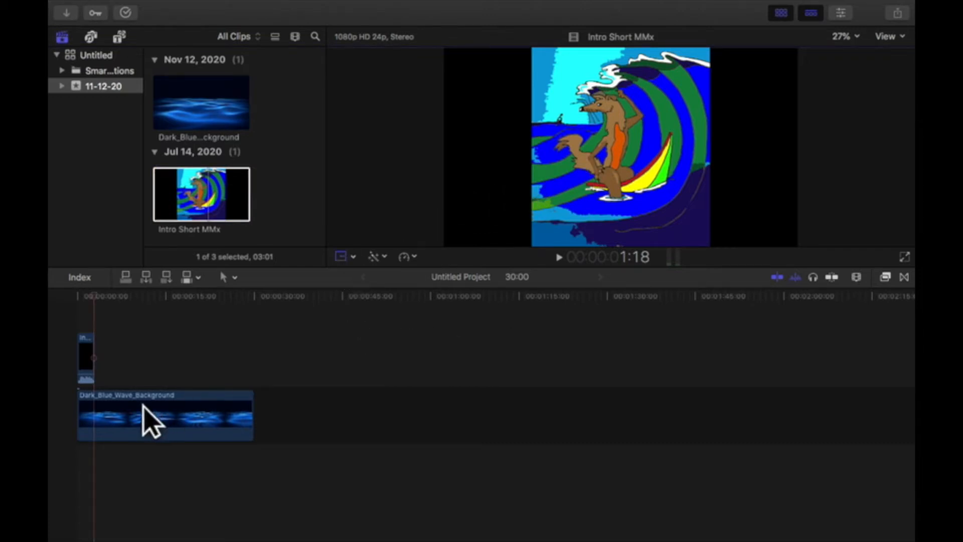
{"action": "left_click", "coordinate": [83, 336]}
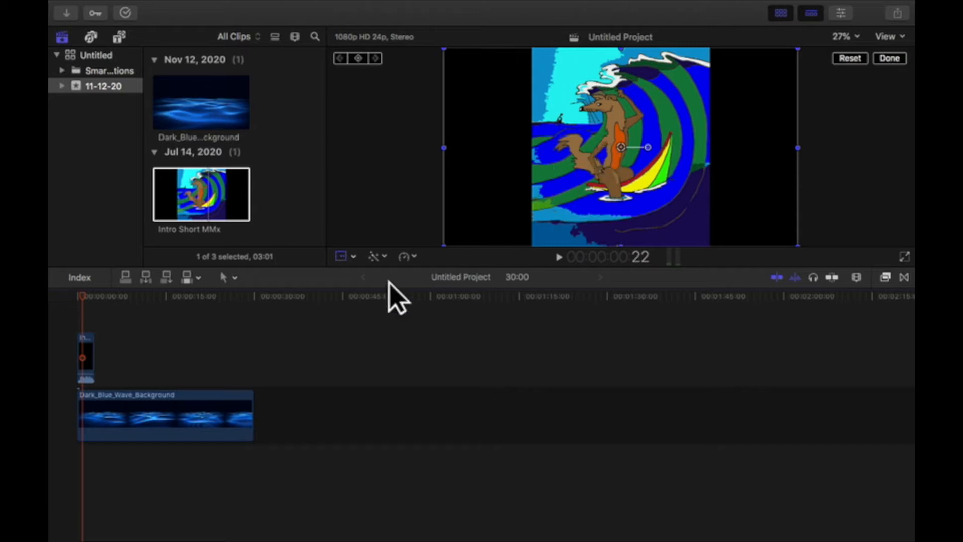
{"action": "left_click", "coordinate": [353, 257]}
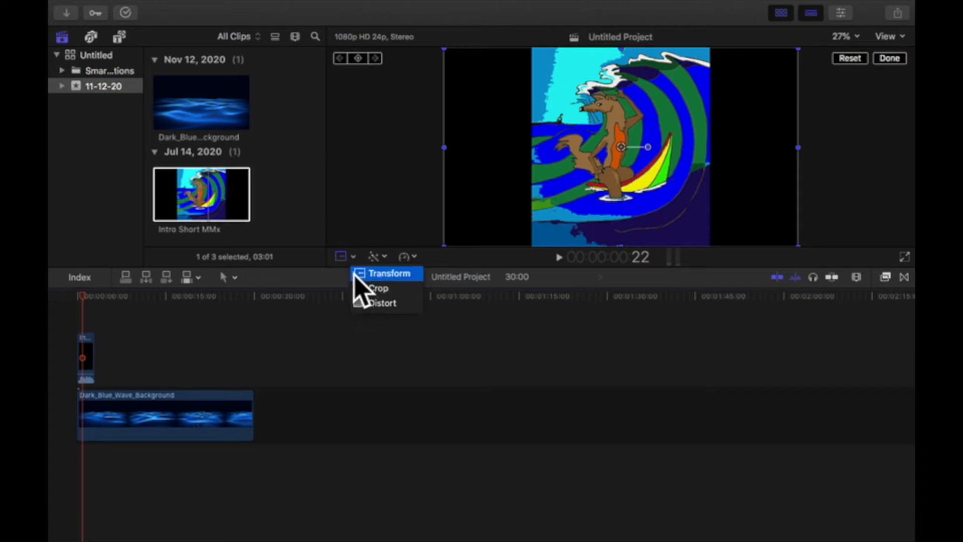
{"action": "left_click", "coordinate": [650, 148]}
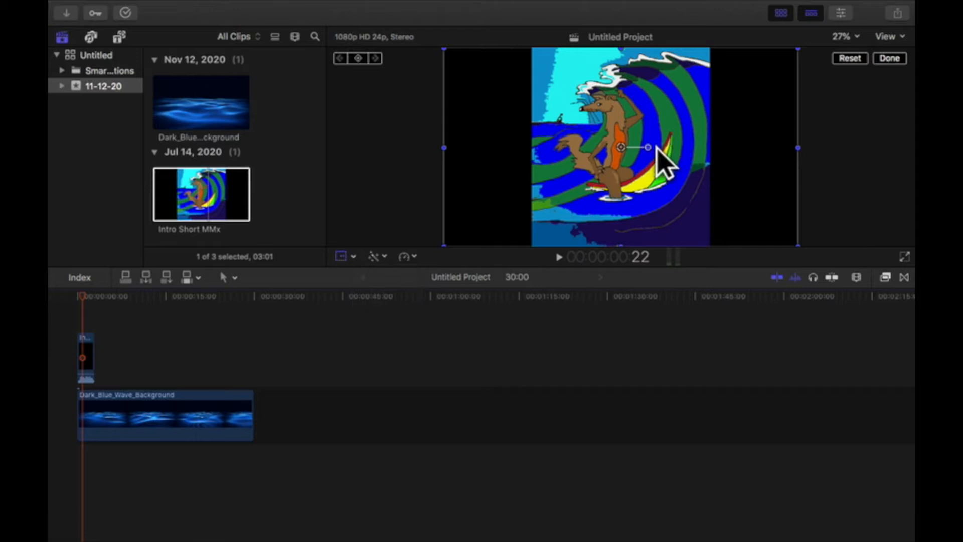
{"action": "left_click_drag", "start_coordinate": [651, 149], "coordinate": [751, 149]}
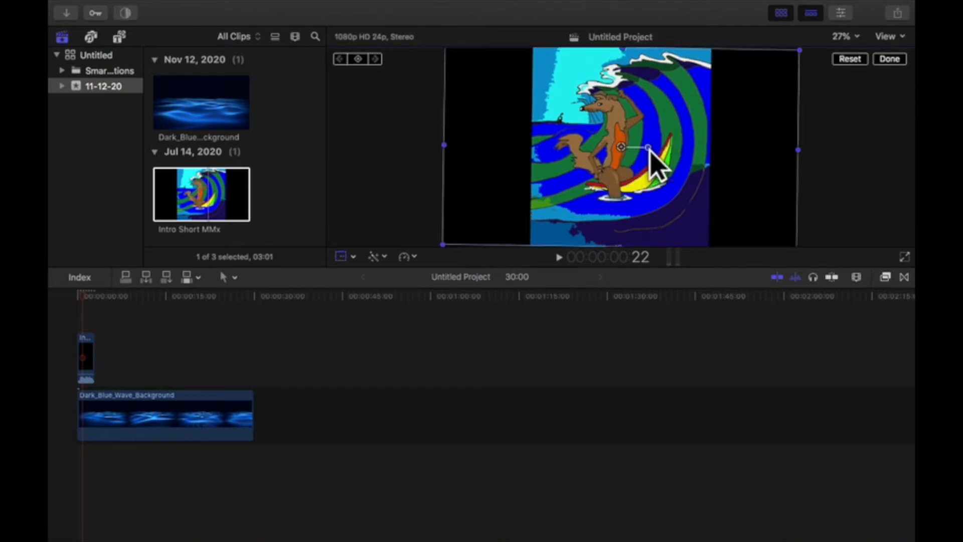
{"action": "left_click", "coordinate": [853, 59]}
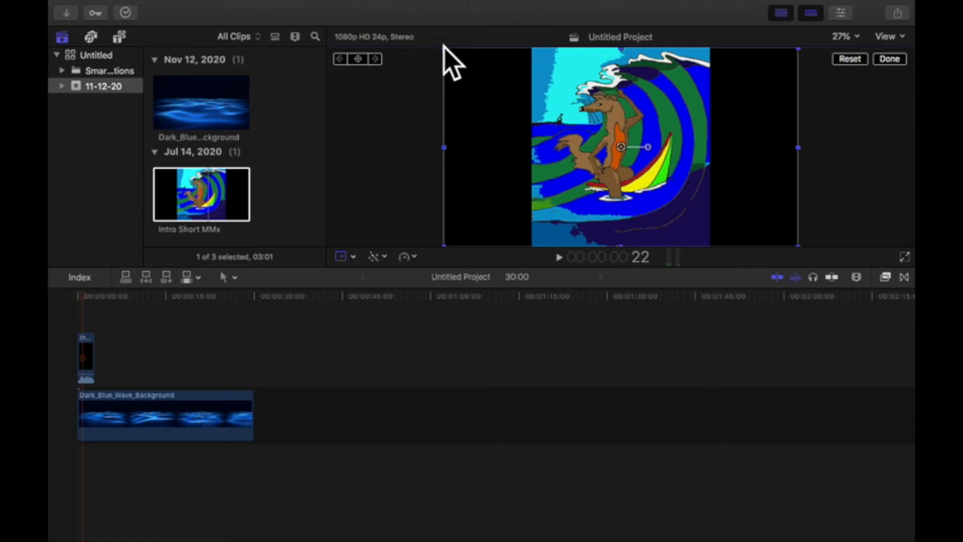
Step: Enlarge the Intro Short MMx clip in the viewer beyond the frame's edges and play back the result
{"action": "left_click_drag", "start_coordinate": [443, 48], "coordinate": [298, 1]}
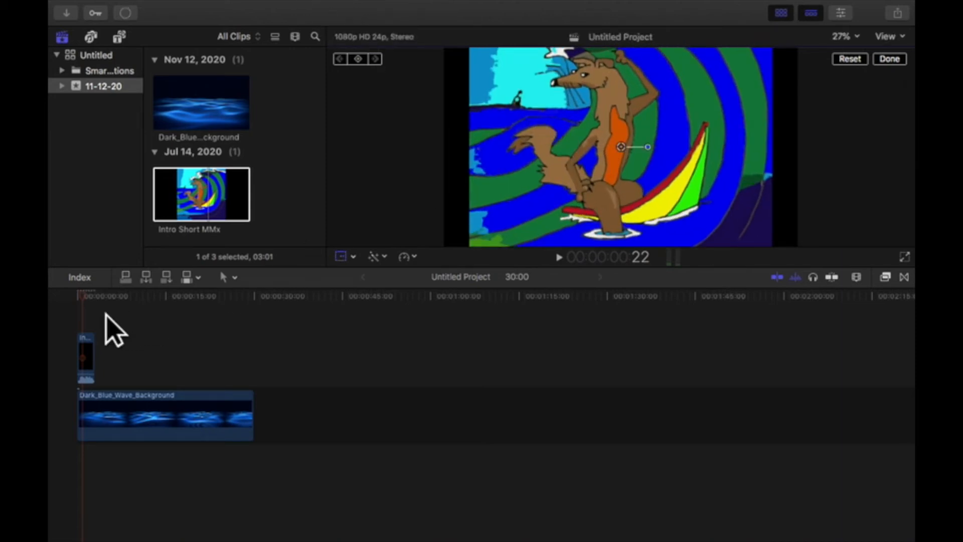
{"action": "key", "text": "space"}
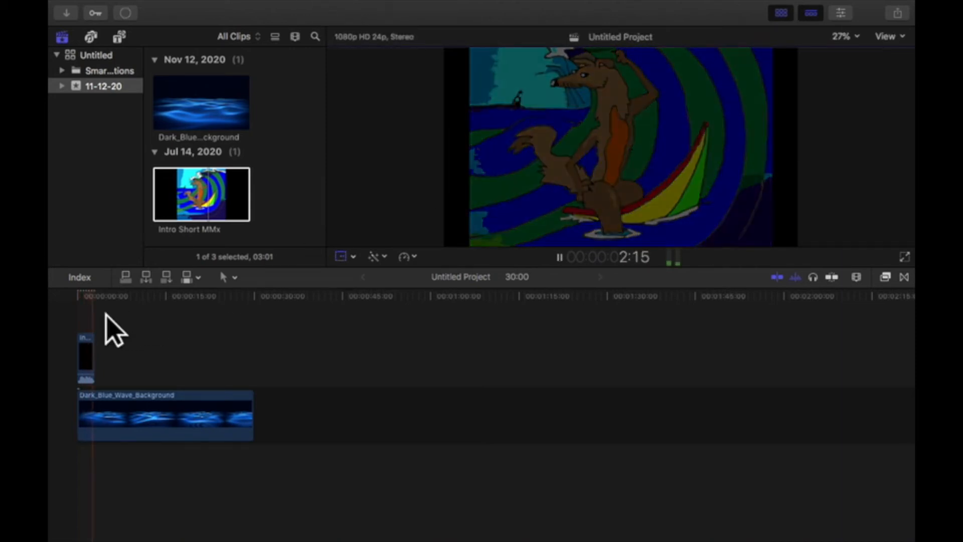
{"action": "key", "text": "space"}
Step: Reset the enlarged Intro Short MMx clip to its original transform
{"action": "left_click", "coordinate": [82, 308]}
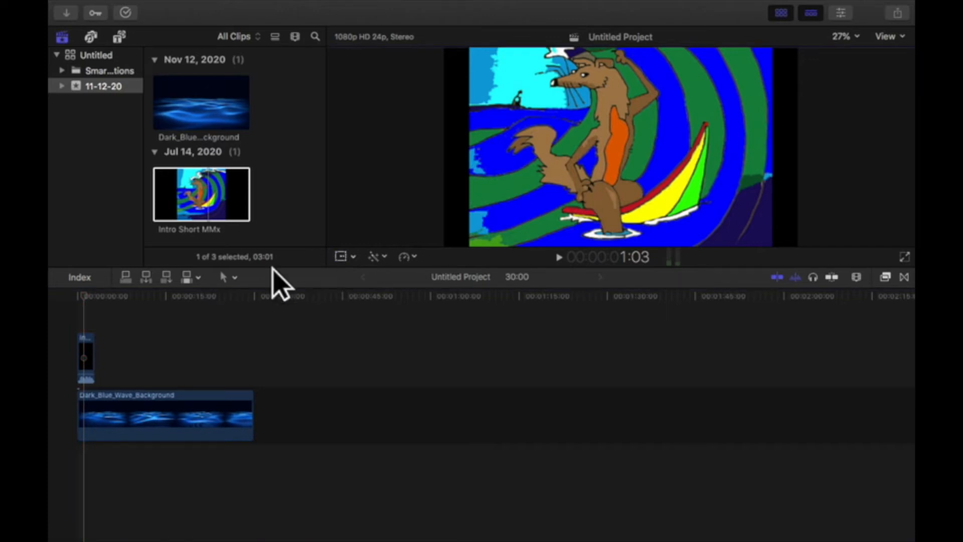
{"action": "left_click", "coordinate": [84, 346]}
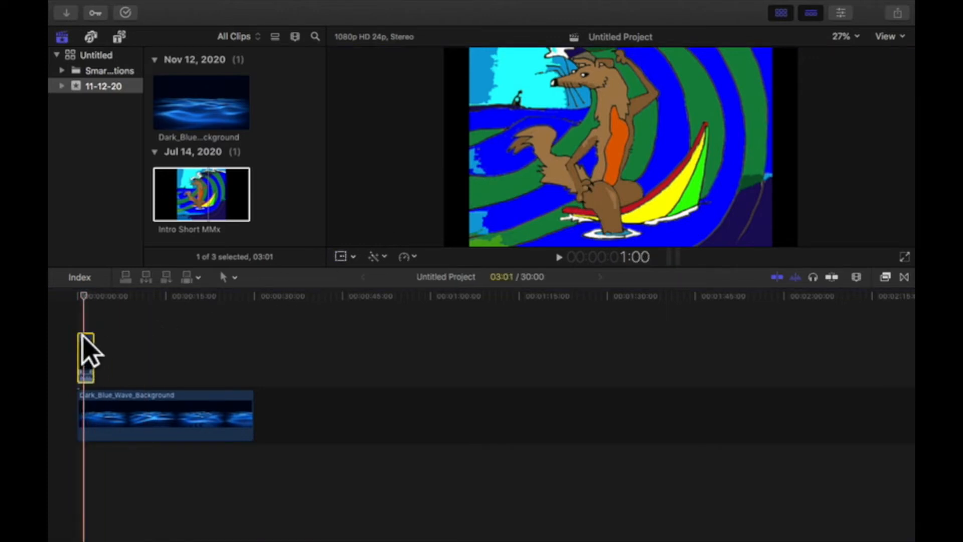
{"action": "left_click", "coordinate": [341, 256]}
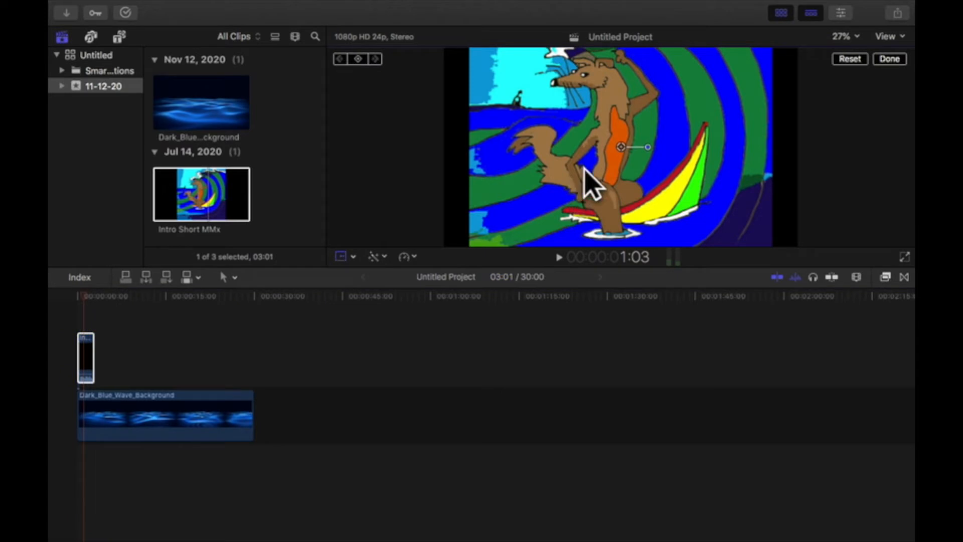
{"action": "left_click", "coordinate": [850, 59]}
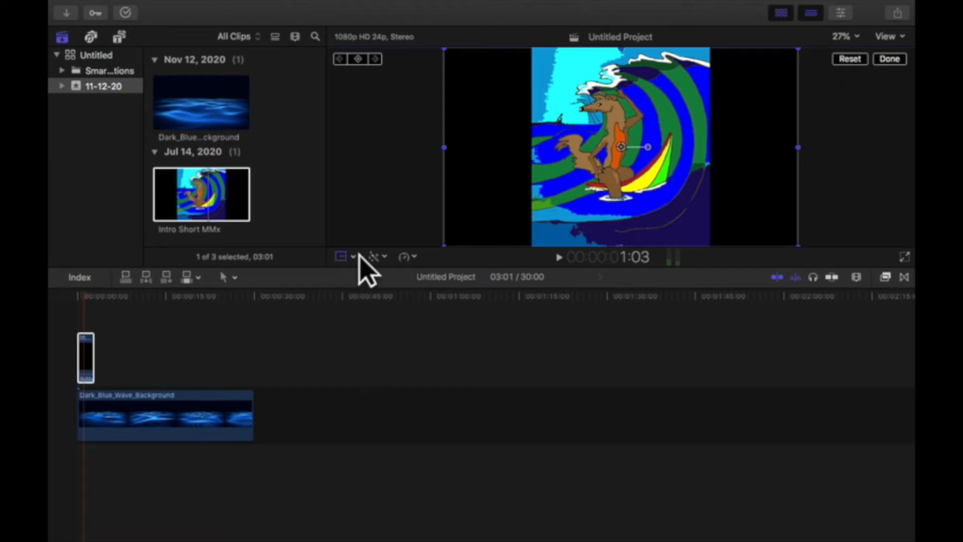
Step: Trim the black side bars off the Intro Short MMx clip so the wave background shows on both sides
{"action": "left_click", "coordinate": [354, 257]}
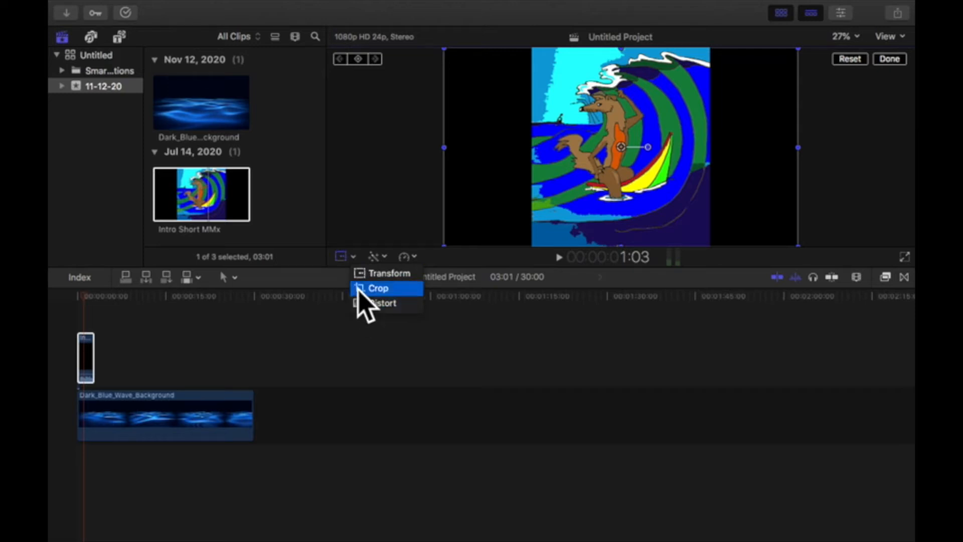
{"action": "left_click", "coordinate": [379, 289]}
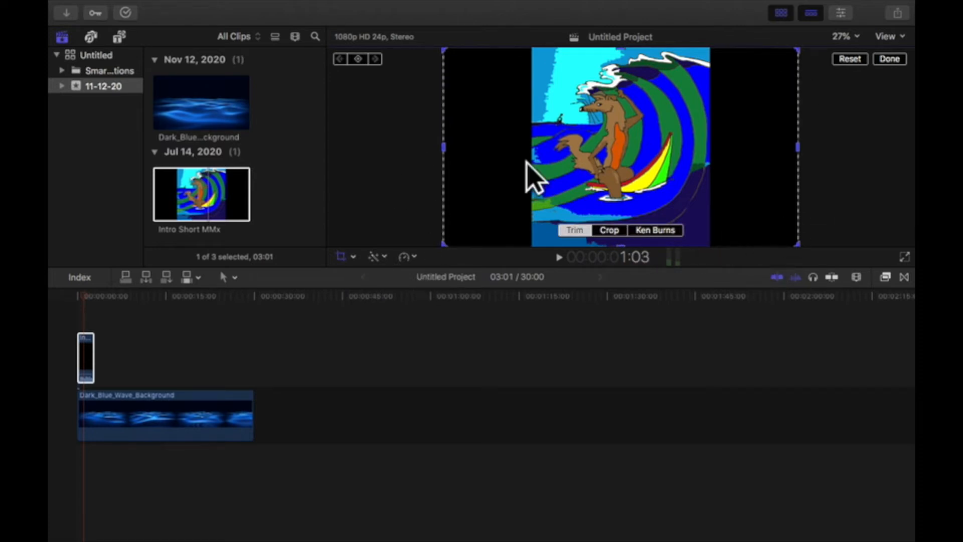
{"action": "left_click_drag", "start_coordinate": [449, 246], "coordinate": [541, 257]}
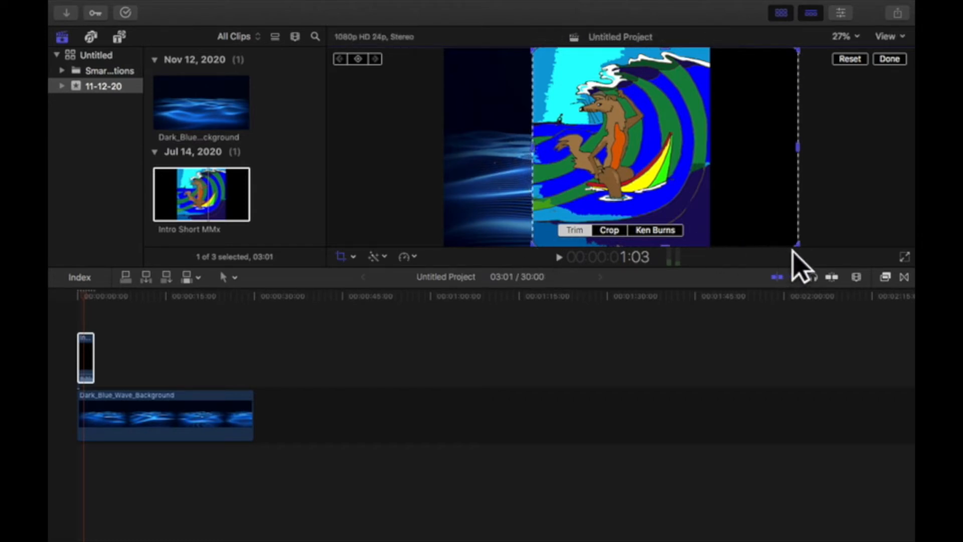
{"action": "left_click_drag", "start_coordinate": [795, 243], "coordinate": [710, 253]}
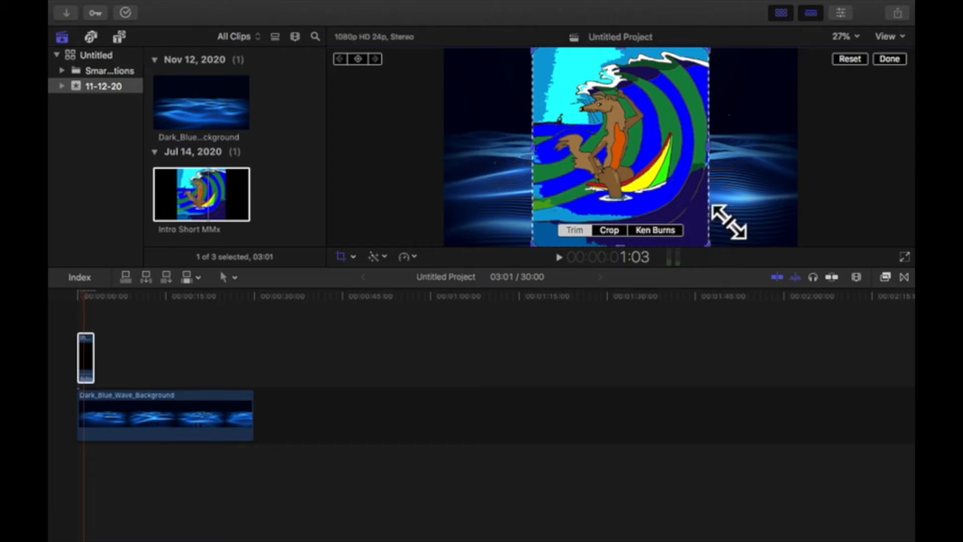
{"action": "left_click", "coordinate": [888, 59]}
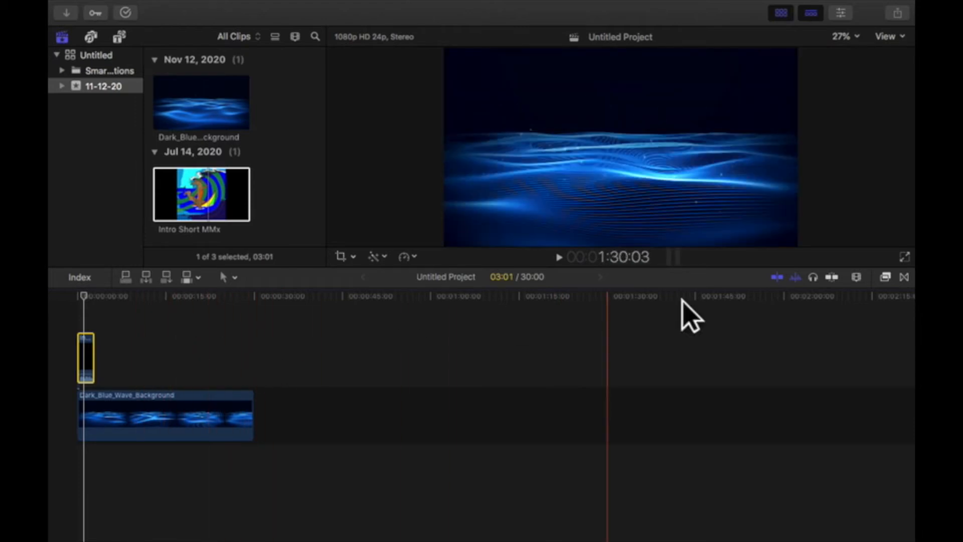
Step: Place the playhead at the project's start and magnify the timeline until the Intro Short MMx clip's thumbnails and waveform are shown in detail
{"action": "key", "text": "s"}
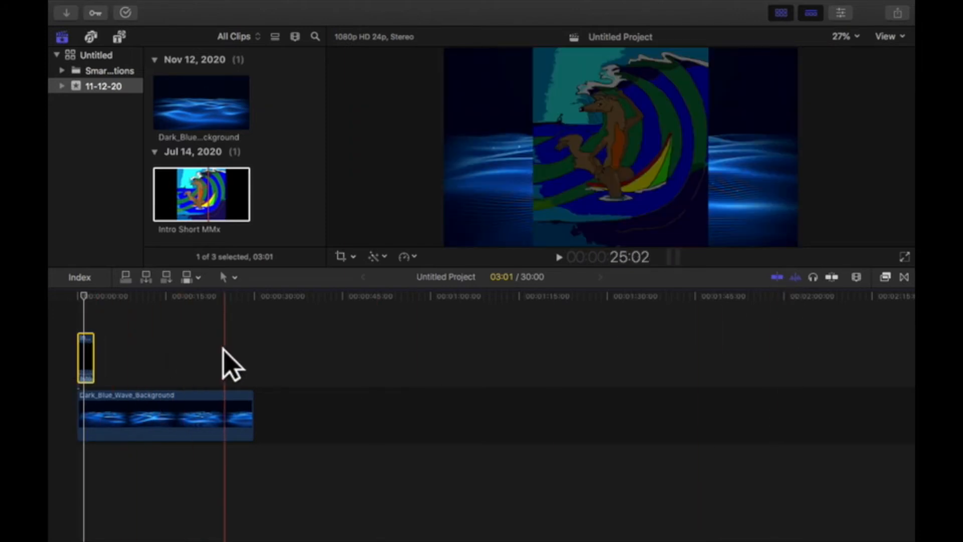
{"action": "left_click", "coordinate": [77, 317]}
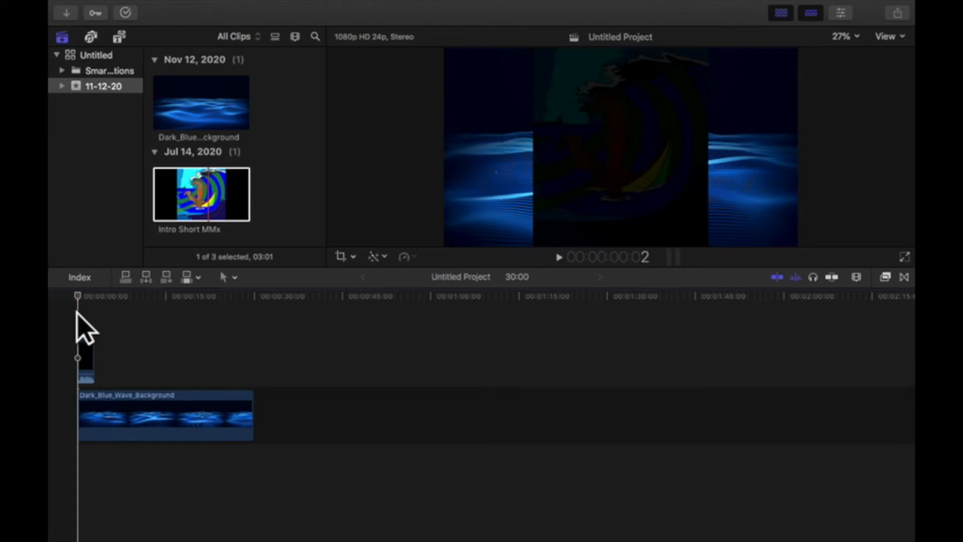
{"action": "key", "text": "super+equal"}
{"action": "key", "text": "super+equal"}
{"action": "key", "text": "super+equal"}
{"action": "key", "text": "super+equal"}
{"action": "key", "text": "super+equal"}
{"action": "key", "text": "super+equal"}
{"action": "key", "text": "super+equal"}
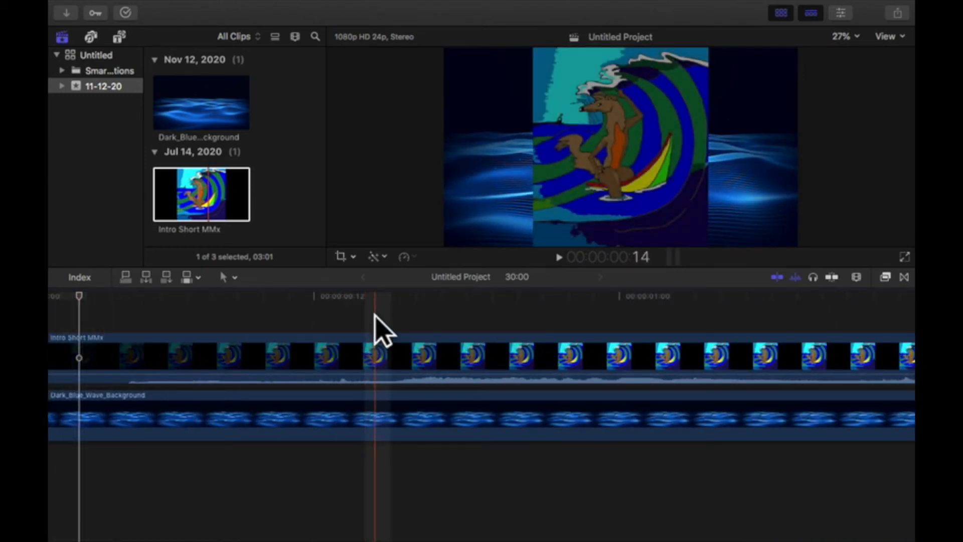
{"action": "key", "text": "super+minus"}
{"action": "key", "text": "super+minus"}
{"action": "key", "text": "super+minus"}
{"action": "key", "text": "super+minus"}
{"action": "key", "text": "super+minus"}
{"action": "key", "text": "super+minus"}
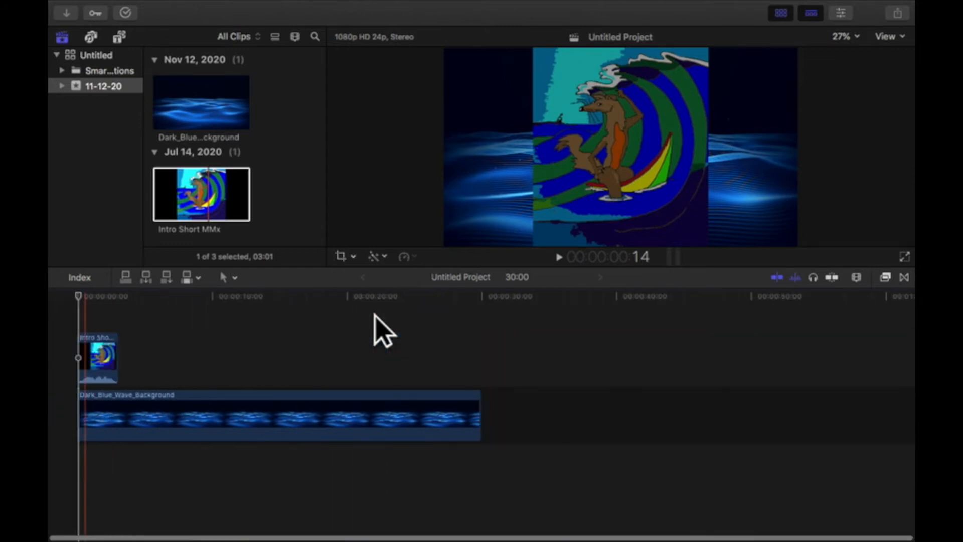
{"action": "key", "text": "super+equal"}
{"action": "key", "text": "super+equal"}
{"action": "key", "text": "super+equal"}
{"action": "key", "text": "super+equal"}
{"action": "key", "text": "super+equal"}
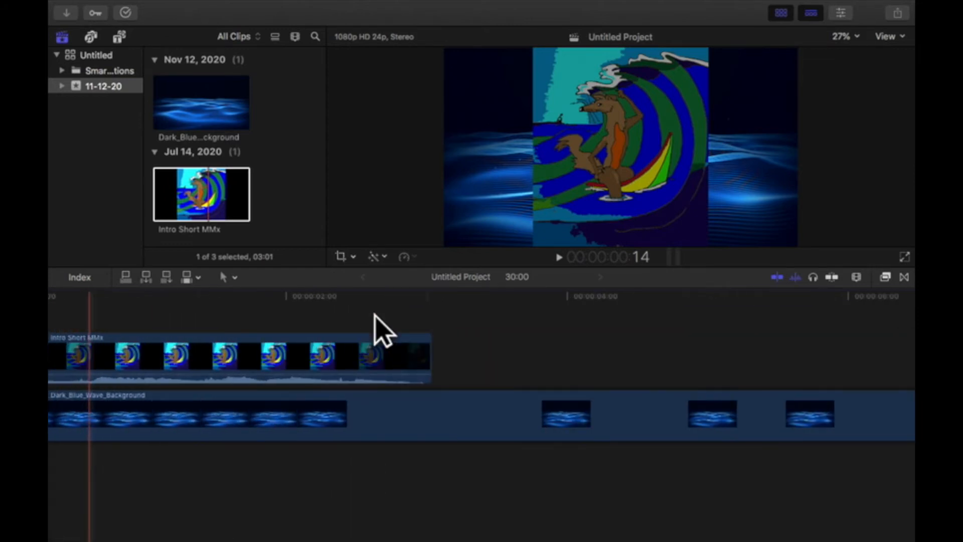
Step: Switch the viewer's on-screen controls from Crop to Transform and close them
{"action": "left_click", "coordinate": [353, 257]}
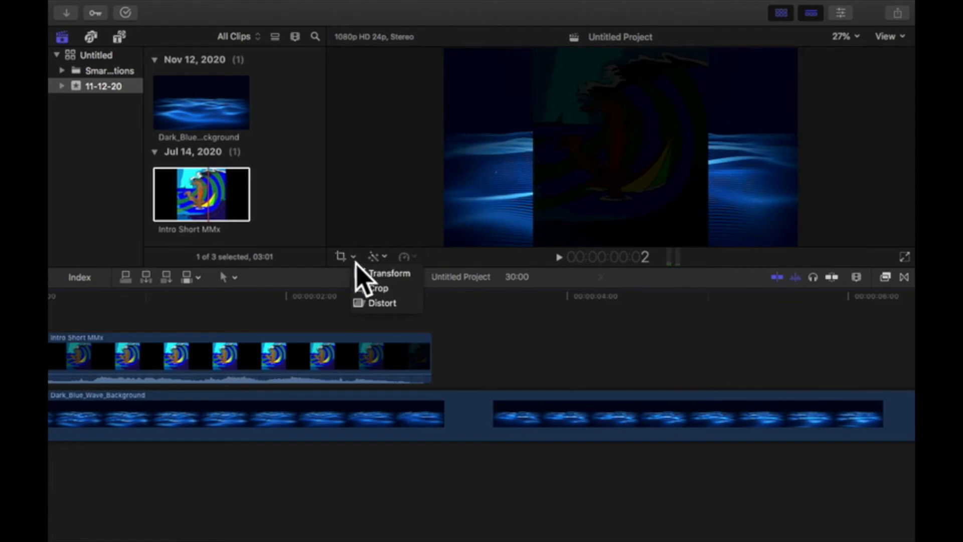
{"action": "left_click", "coordinate": [362, 274]}
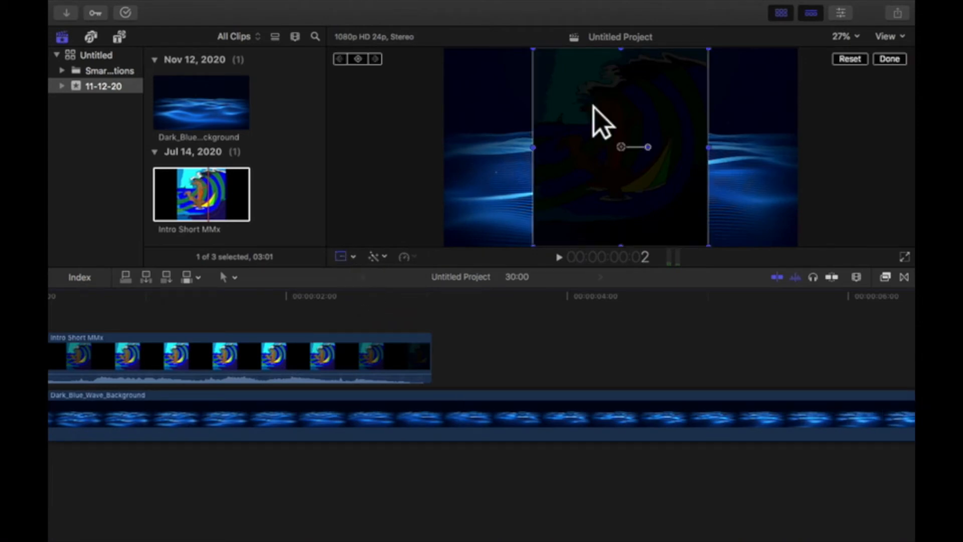
{"action": "left_click", "coordinate": [889, 59]}
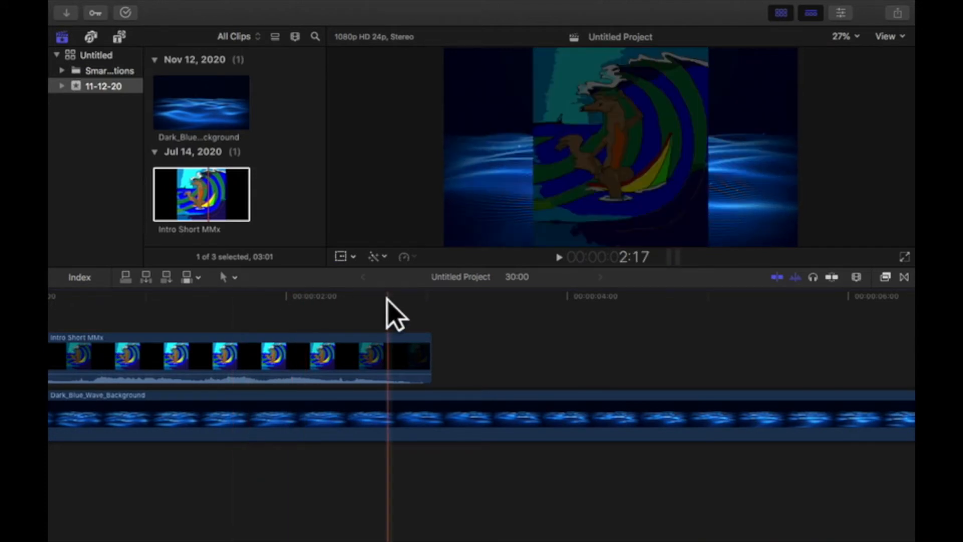
Step: Raise the Intro Short MMx clip's audio volume to about 12 dB and play back the result
{"action": "left_click", "coordinate": [241, 371]}
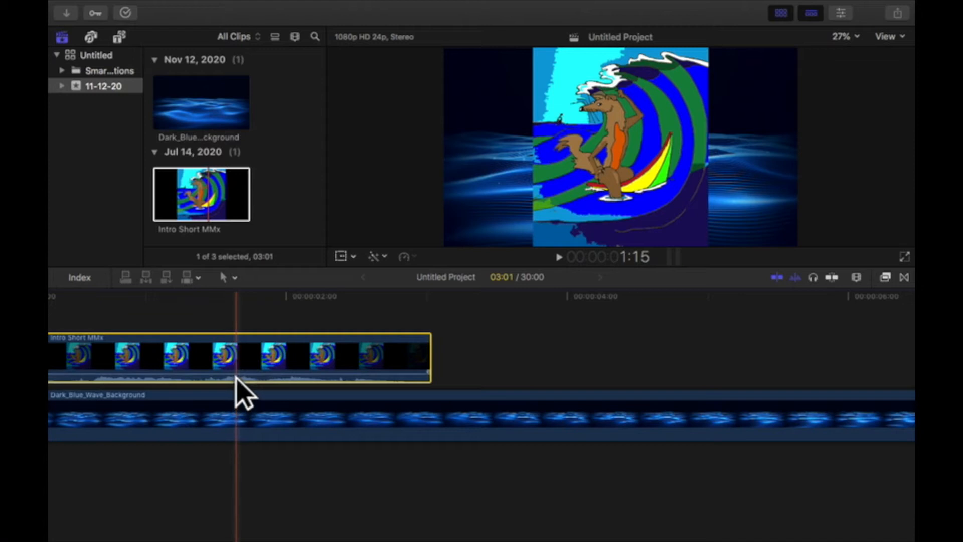
{"action": "left_click_drag", "start_coordinate": [239, 378], "coordinate": [239, 375]}
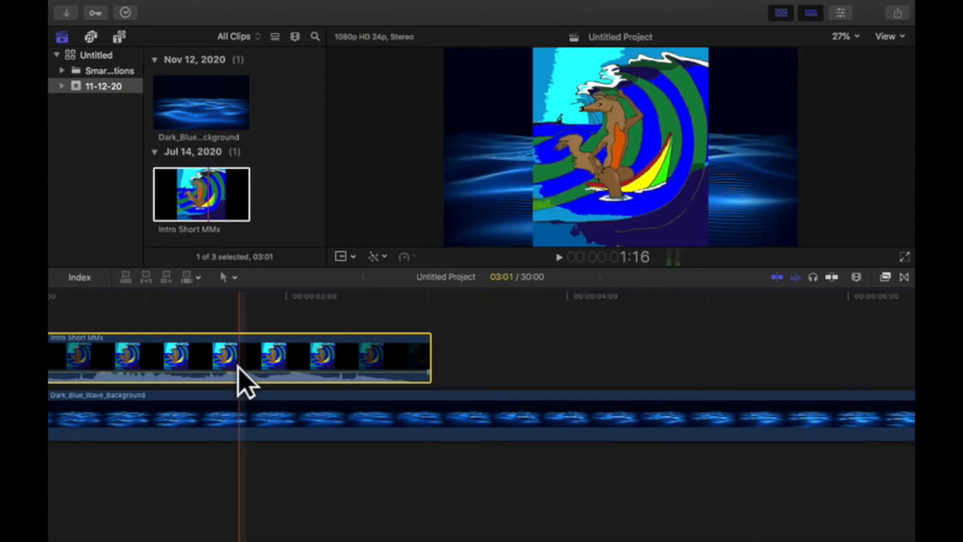
{"action": "key", "text": "space"}
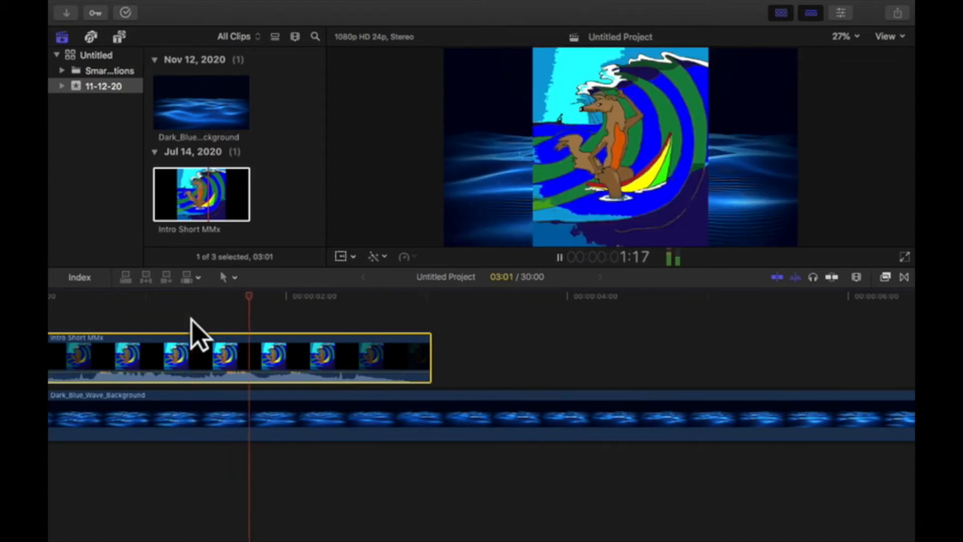
{"action": "key", "text": "space"}
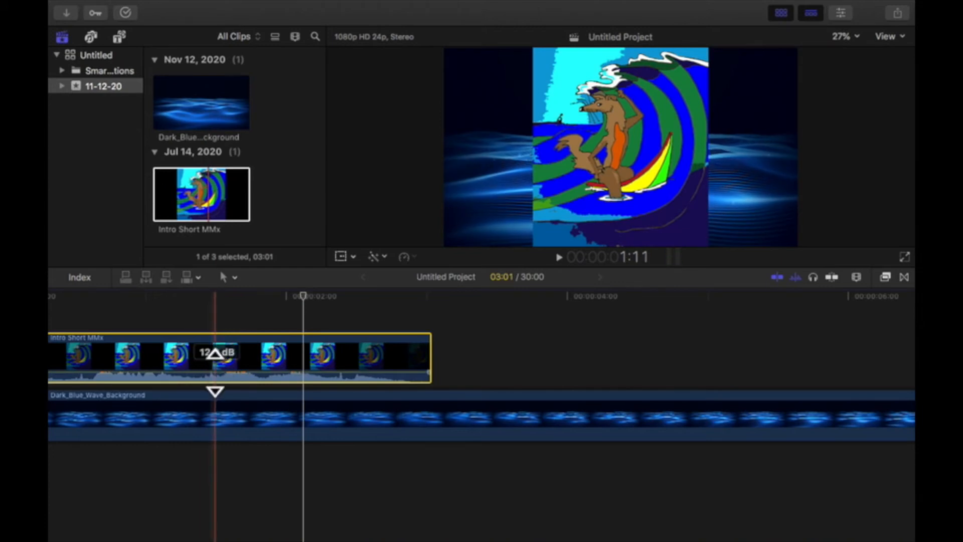
Step: Lower the Intro Short MMx clip's audio volume to about 5 dB and play back the section
{"action": "left_click_drag", "start_coordinate": [215, 372], "coordinate": [216, 373]}
{"action": "left_click", "coordinate": [182, 316]}
{"action": "key", "text": "space"}
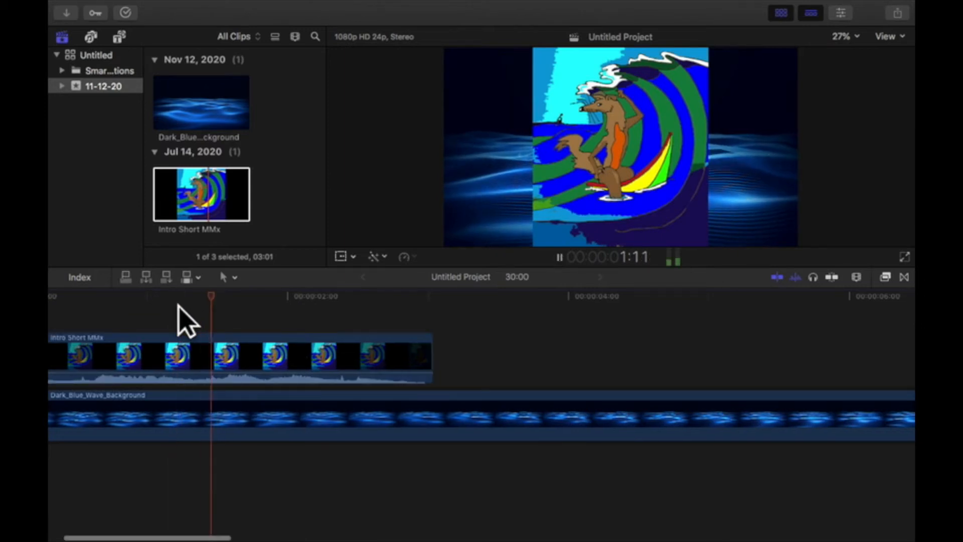
{"action": "scroll", "coordinate": [179, 306], "scroll_direction": "left", "scroll_amount": 2}
{"action": "key", "text": "space"}
{"action": "mouse_move", "coordinate": [199, 373]}
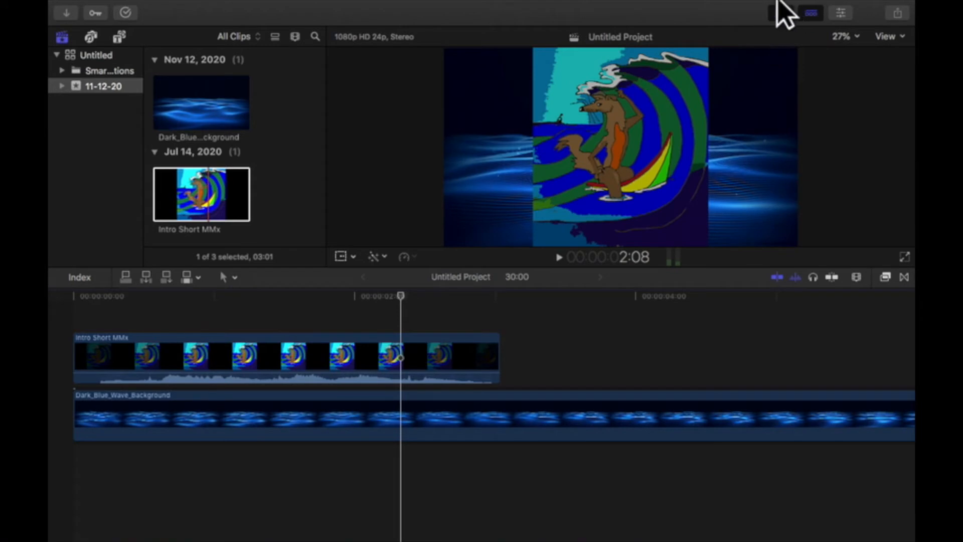
Step: Lower the Mac's sound output volume slightly and play back the middle of the Intro Short MMx clip
{"action": "mouse_move", "coordinate": [768, 10]}
{"action": "left_click", "coordinate": [711, 8]}
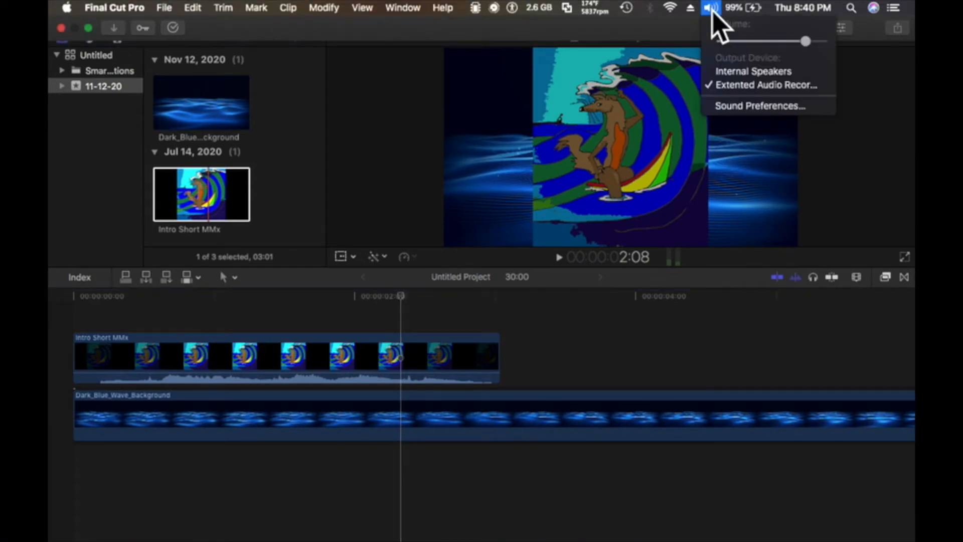
{"action": "left_click_drag", "start_coordinate": [804, 39], "coordinate": [796, 38]}
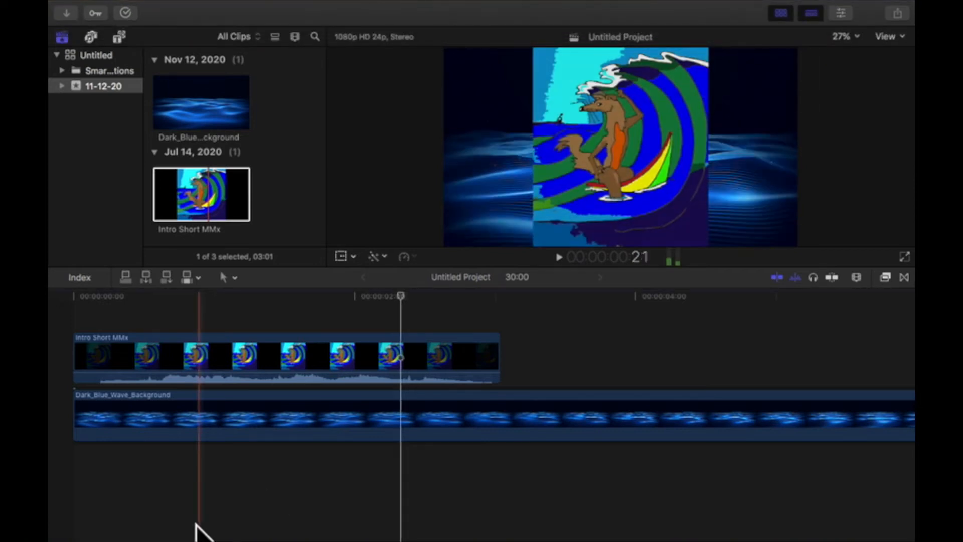
{"action": "left_click", "coordinate": [237, 316]}
{"action": "key", "text": "space"}
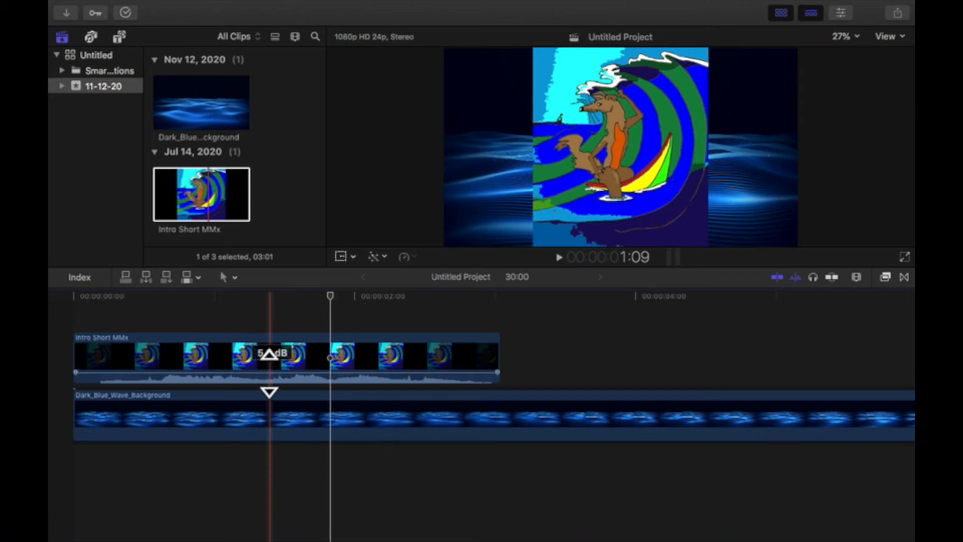
Step: Set the Intro Short MMx clip's audio volume to about 4 dB and play the project from its start past the clip's end
{"action": "left_click_drag", "start_coordinate": [269, 354], "coordinate": [270, 351]}
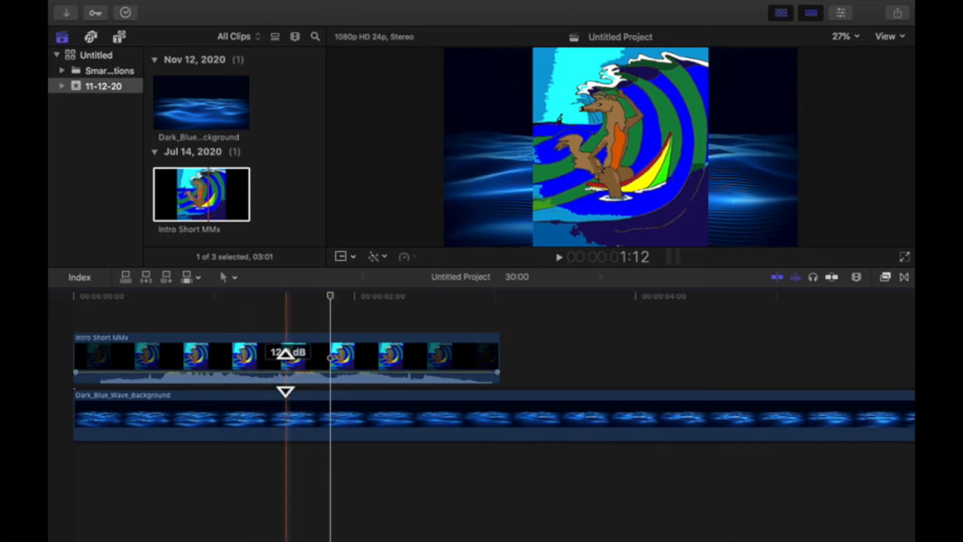
{"action": "left_click_drag", "start_coordinate": [286, 372], "coordinate": [287, 372]}
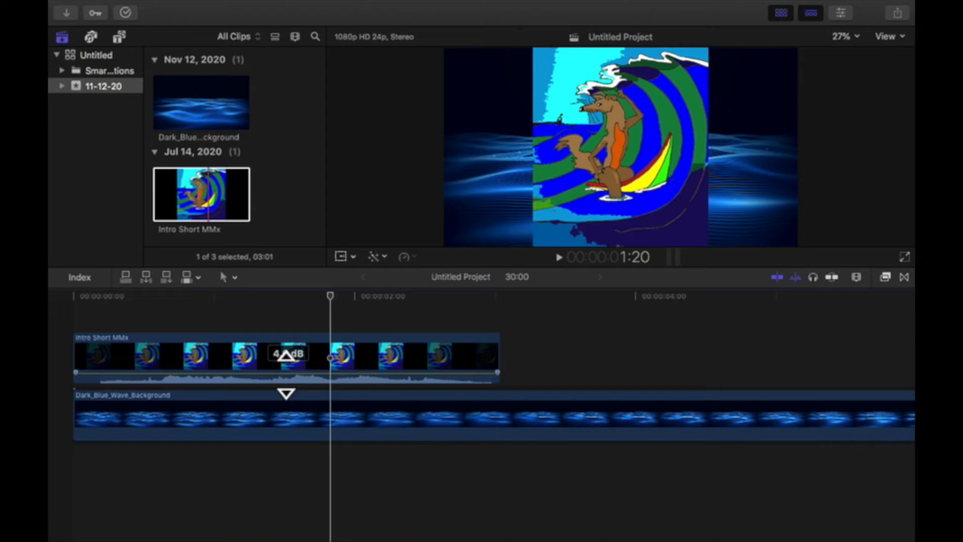
{"action": "left_click", "coordinate": [289, 427]}
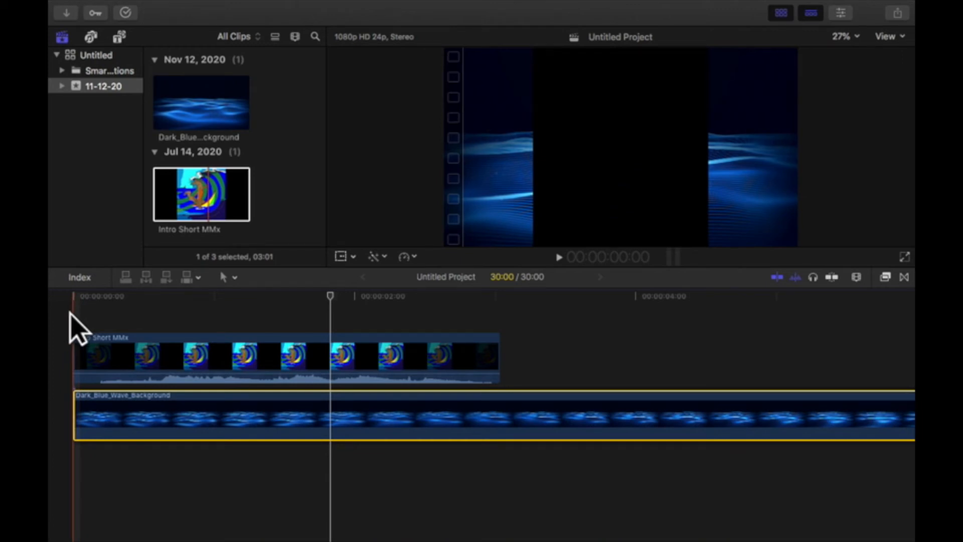
{"action": "left_click", "coordinate": [71, 314]}
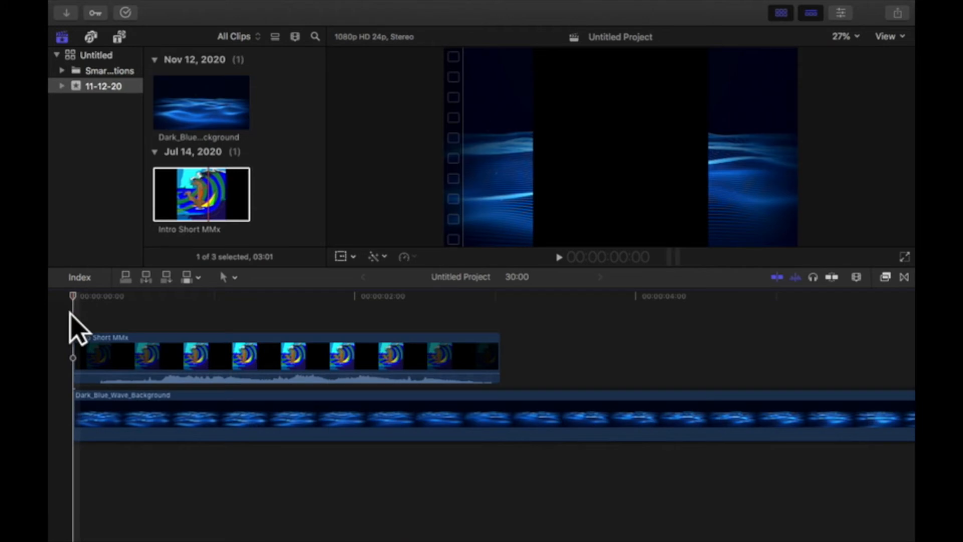
{"action": "key", "text": "space"}
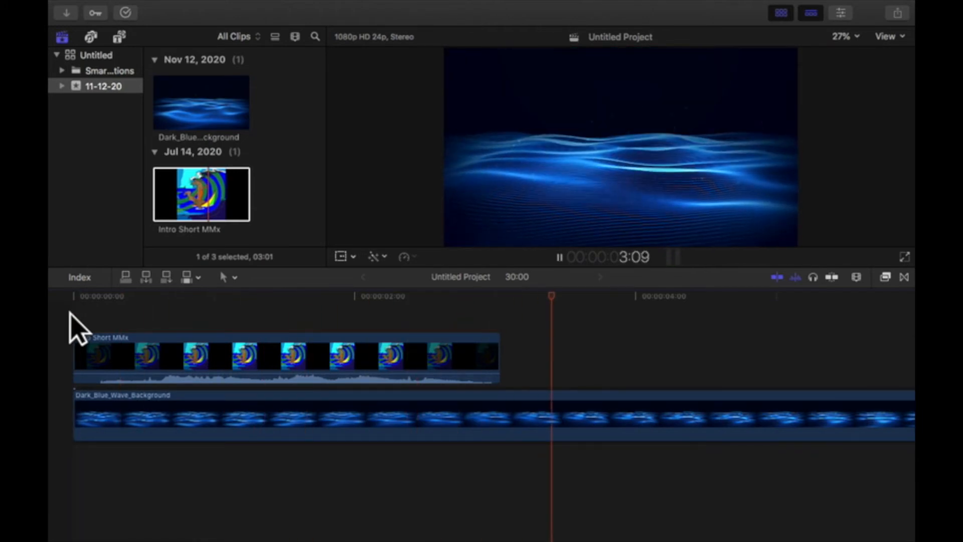
{"action": "key", "text": "space"}
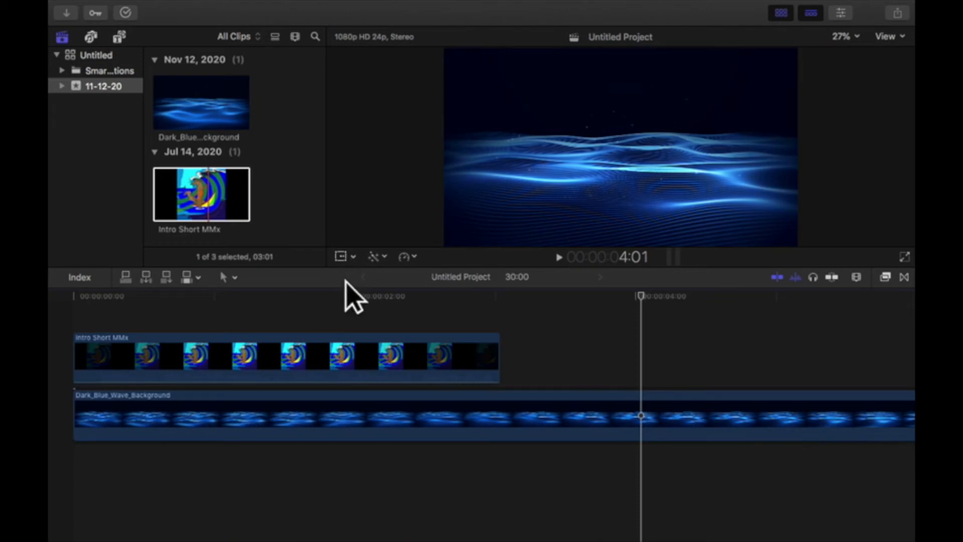
Step: Examine the retiming options available for the Intro Short MMx clip
{"action": "left_click", "coordinate": [351, 350]}
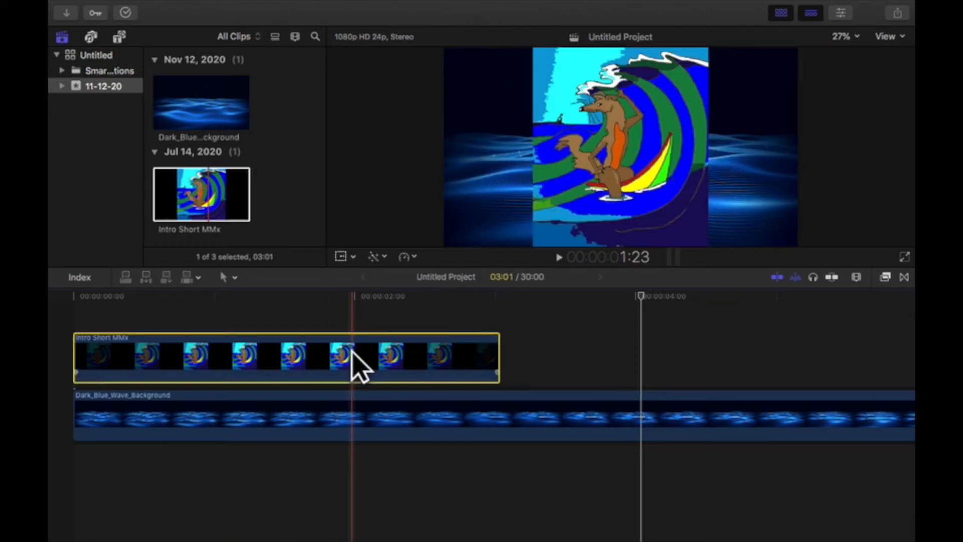
{"action": "left_click", "coordinate": [415, 256]}
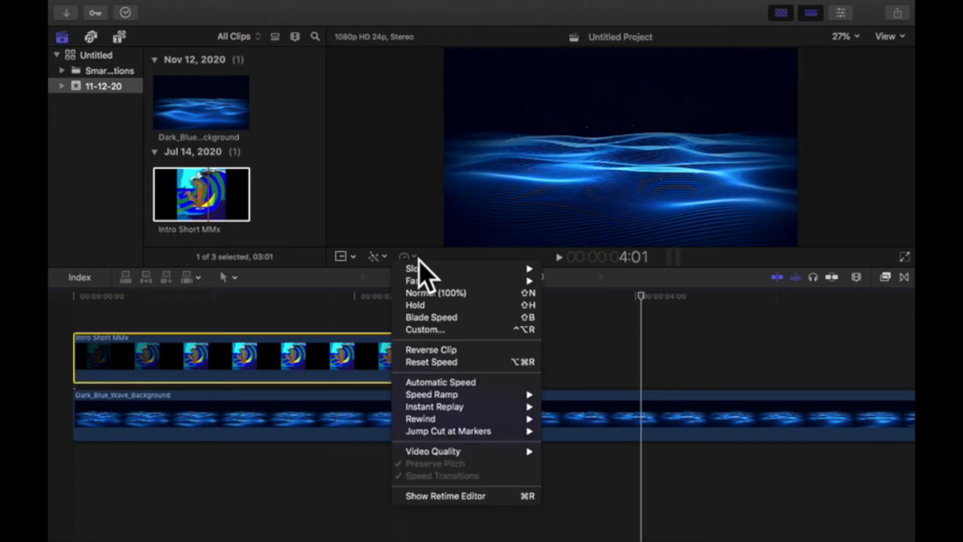
{"action": "left_click", "coordinate": [351, 307]}
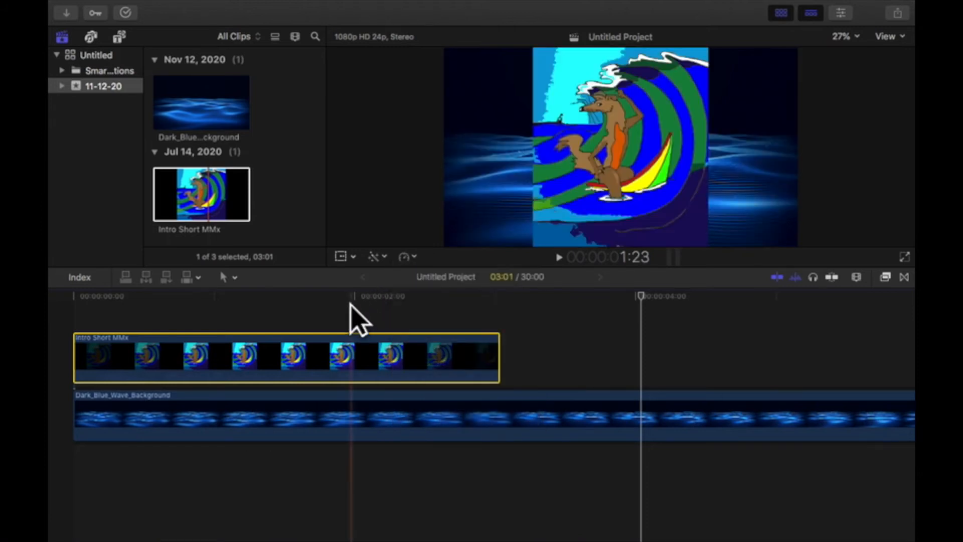
Step: Show the retime editor on the Intro Short MMx clip in the timeline
{"action": "left_click", "coordinate": [341, 257]}
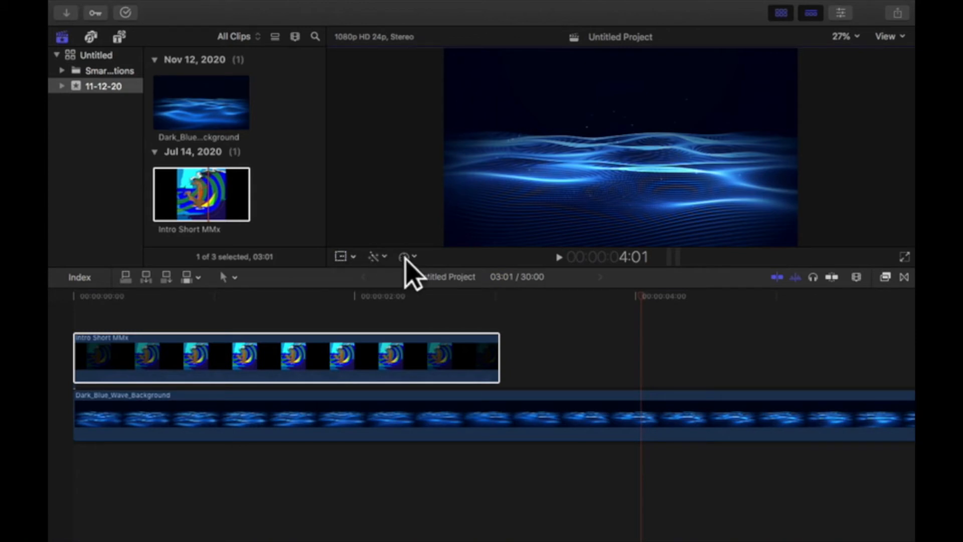
{"action": "left_click", "coordinate": [406, 346]}
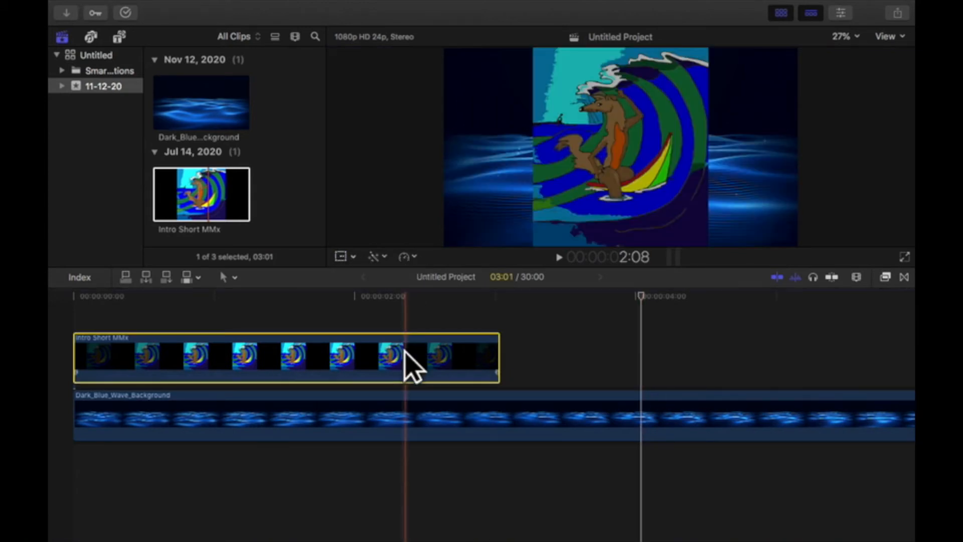
{"action": "left_click", "coordinate": [414, 257]}
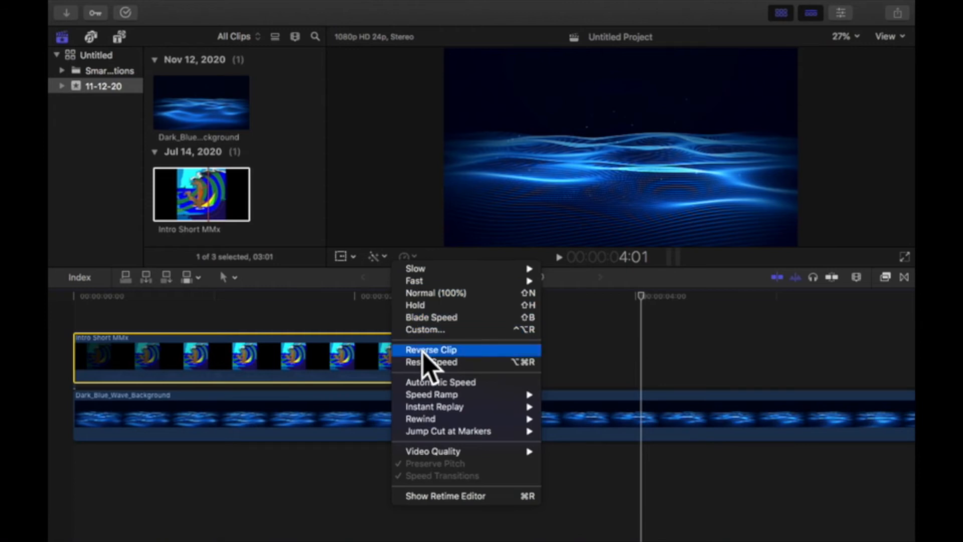
{"action": "left_click", "coordinate": [467, 363]}
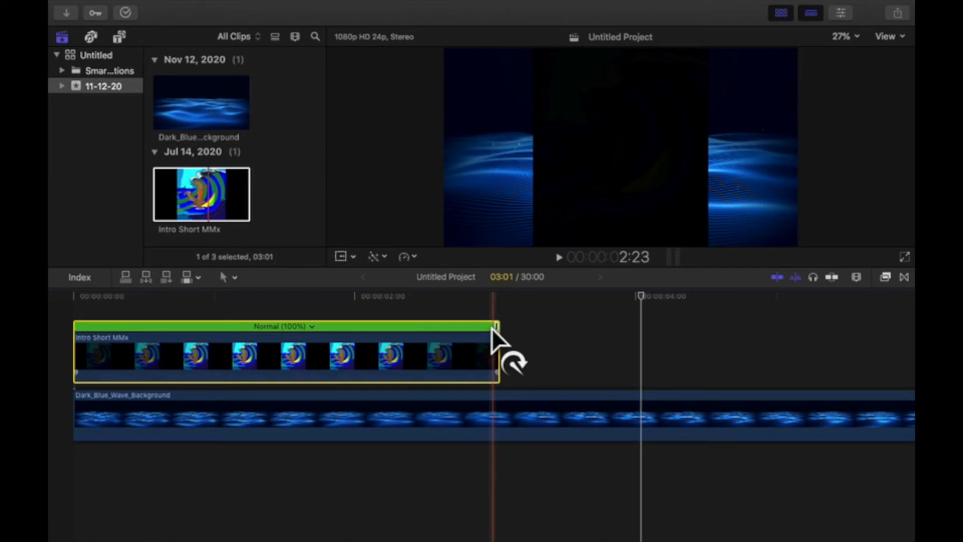
Step: Slow the Intro Short MMx clip to 50% by stretching its retimed end to about the 6-second mark
{"action": "mouse_move", "coordinate": [491, 328]}
{"action": "left_mouse_down"}
{"action": "mouse_move", "coordinate": [807, 338]}
{"action": "mouse_move", "coordinate": [646, 328]}
{"action": "mouse_move", "coordinate": [443, 334]}
{"action": "mouse_move", "coordinate": [690, 329]}
{"action": "mouse_move", "coordinate": [639, 344]}
{"action": "mouse_move", "coordinate": [558, 345]}
{"action": "mouse_move", "coordinate": [558, 329]}
{"action": "mouse_move", "coordinate": [576, 326]}
{"action": "mouse_move", "coordinate": [443, 314]}
{"action": "mouse_move", "coordinate": [351, 321]}
{"action": "mouse_move", "coordinate": [474, 329]}
{"action": "left_mouse_up"}
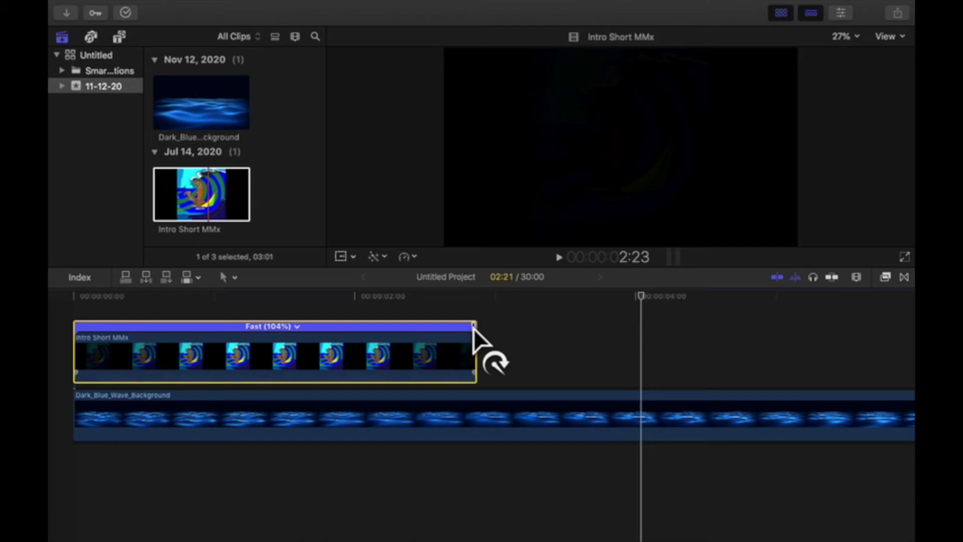
{"action": "left_click_drag", "start_coordinate": [474, 328], "coordinate": [636, 338]}
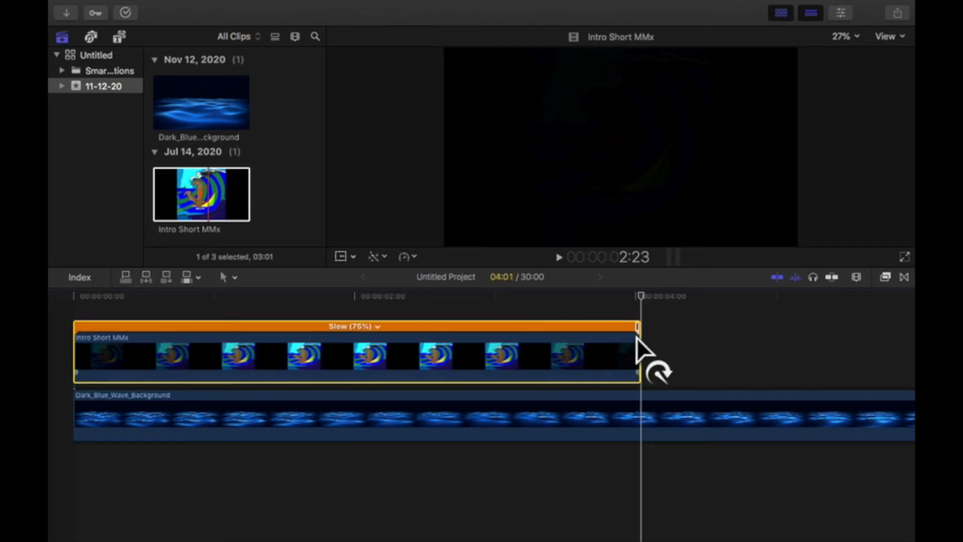
{"action": "scroll", "coordinate": [576, 329], "scroll_direction": "right", "scroll_amount": 10}
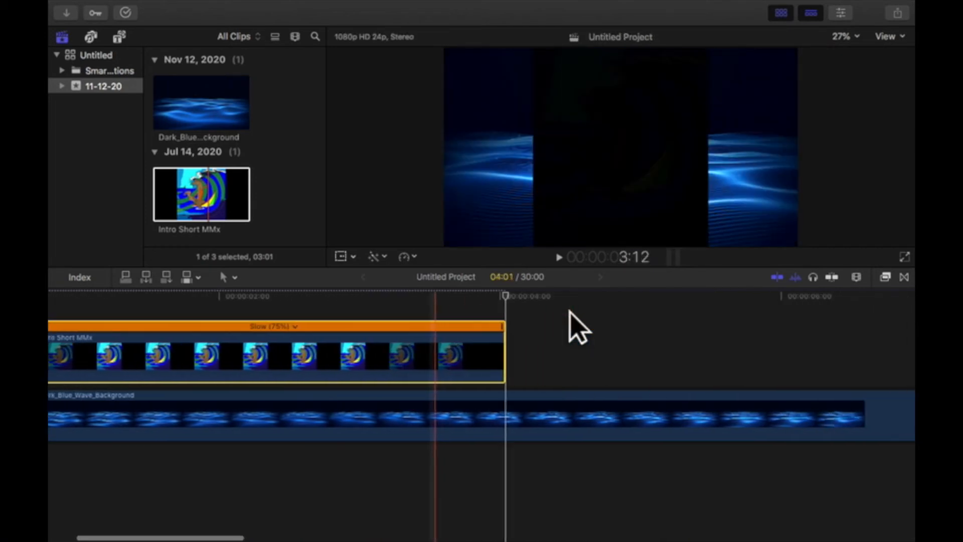
{"action": "left_click", "coordinate": [611, 299]}
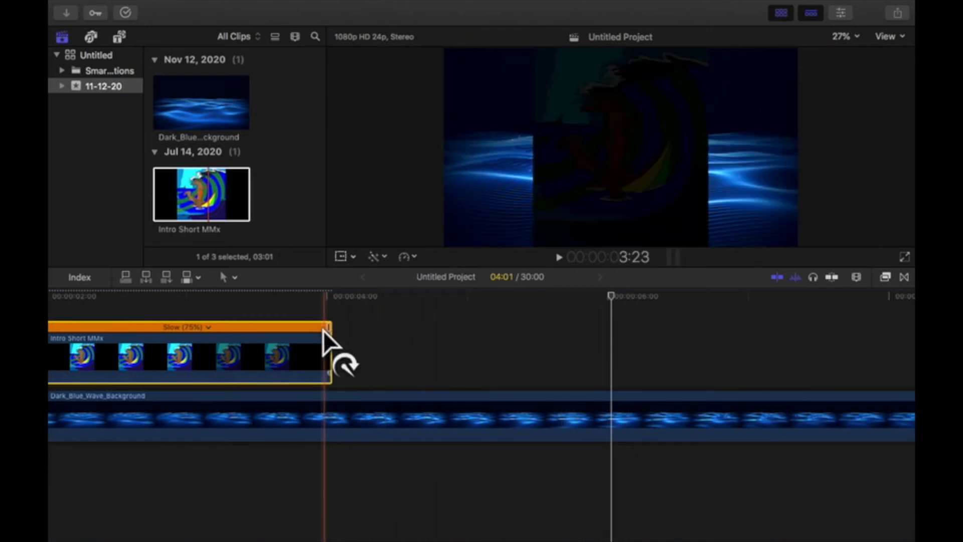
{"action": "left_click_drag", "start_coordinate": [323, 327], "coordinate": [603, 333]}
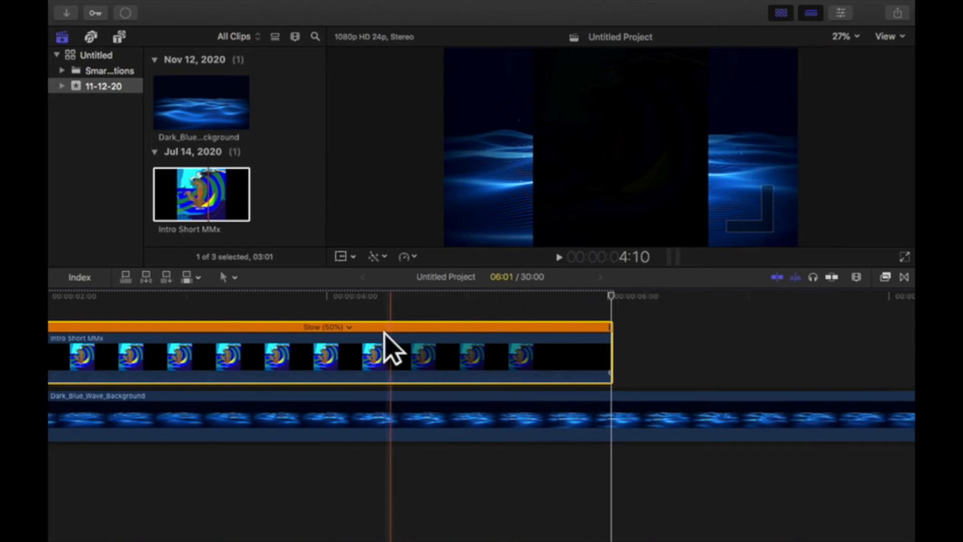
Step: Play the project from its start in full screen past the end of the slowed Intro Short MMx clip, and stop playback
{"action": "scroll", "coordinate": [699, 340], "scroll_direction": "left", "scroll_amount": 6}
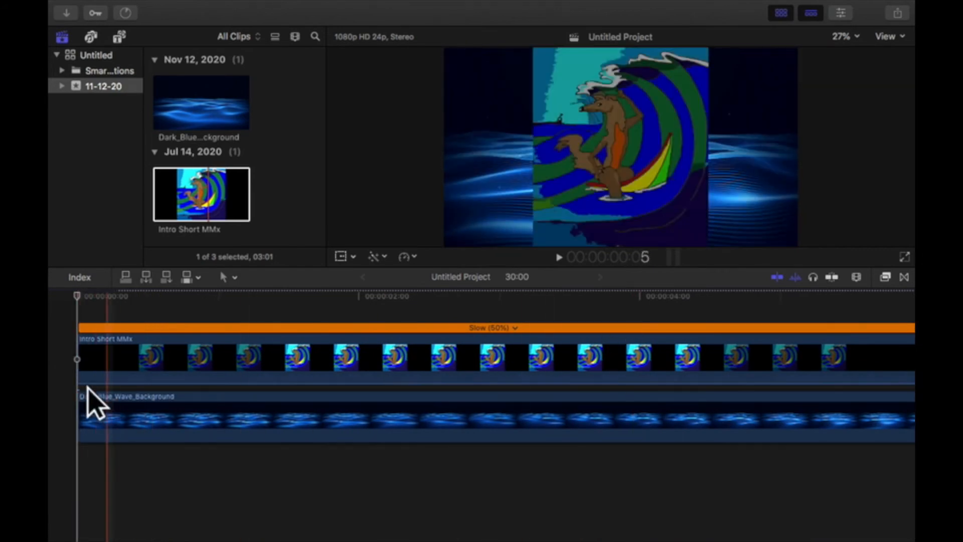
{"action": "left_click", "coordinate": [903, 256]}
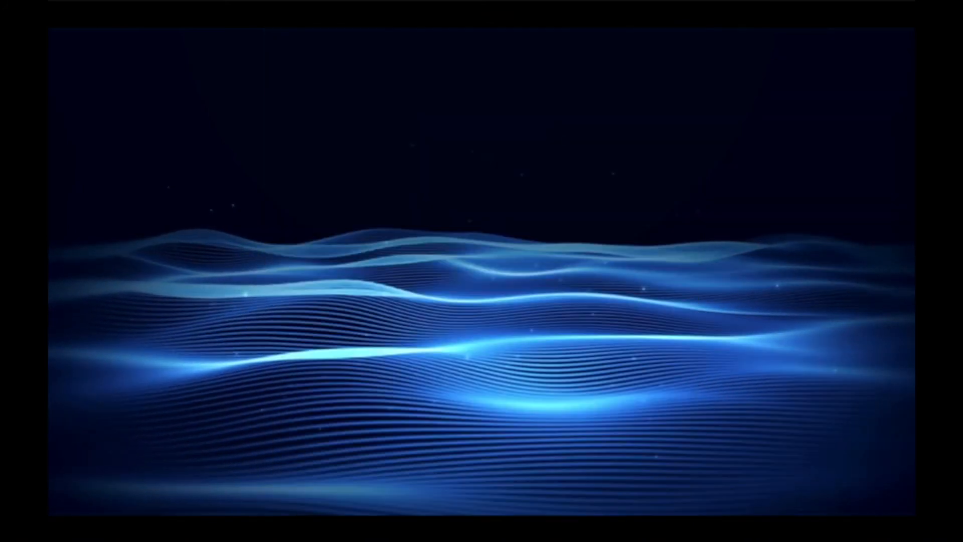
{"action": "key", "text": "Escape"}
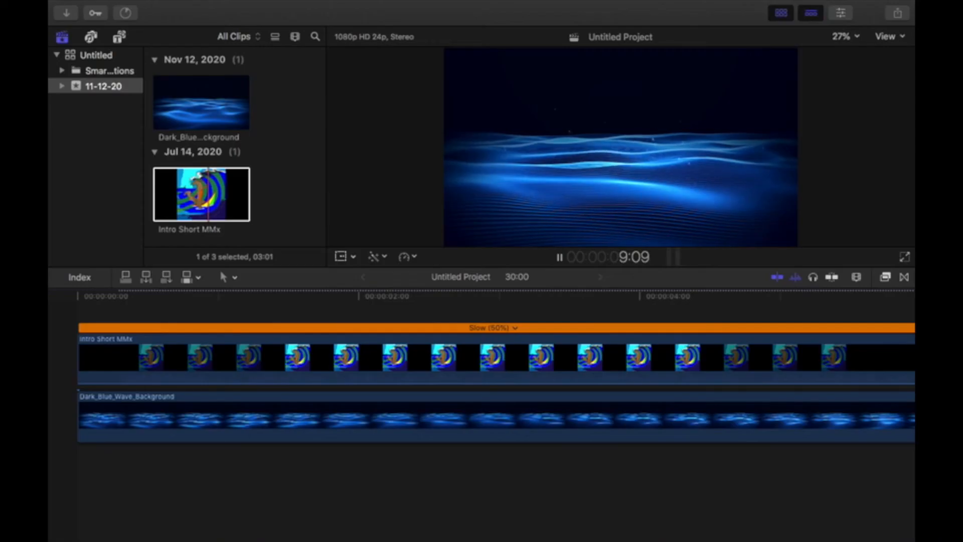
{"action": "key", "text": "super+minus"}
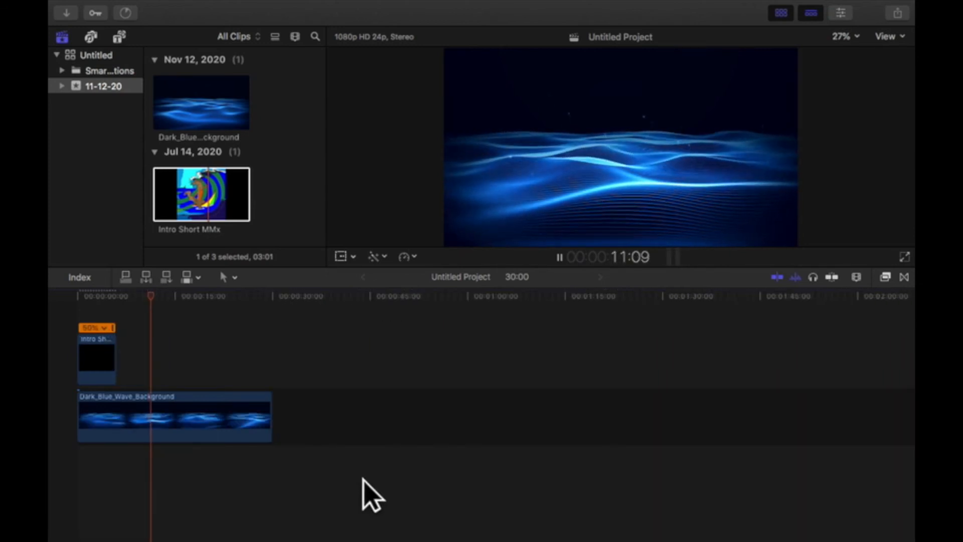
{"action": "key", "text": "space"}
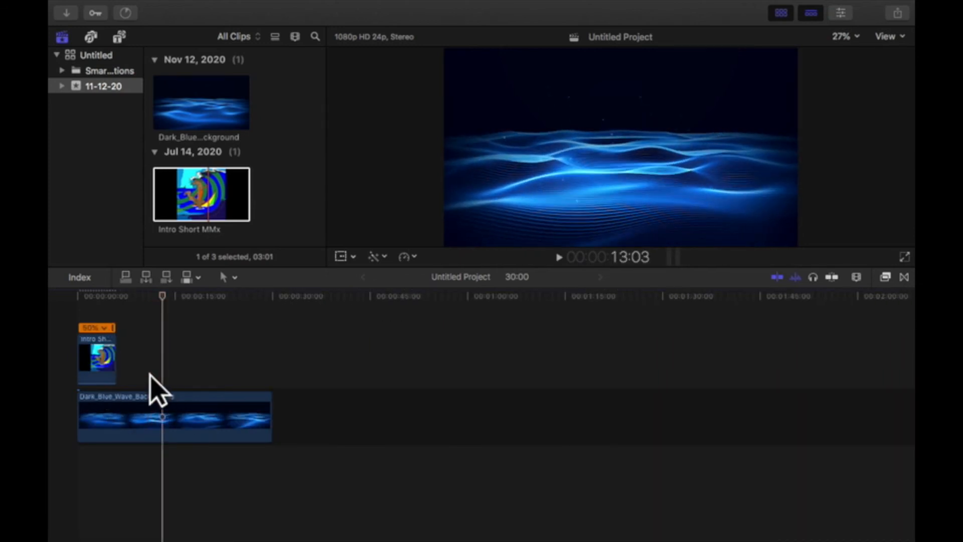
Step: Place the playhead at about 4:23, within the last part of the Intro Short MMx clip
{"action": "key", "text": "super+equal"}
{"action": "key", "text": "super+equal"}
{"action": "key", "text": "super+equal"}
{"action": "scroll", "coordinate": [155, 392], "scroll_direction": "left", "scroll_amount": 10}
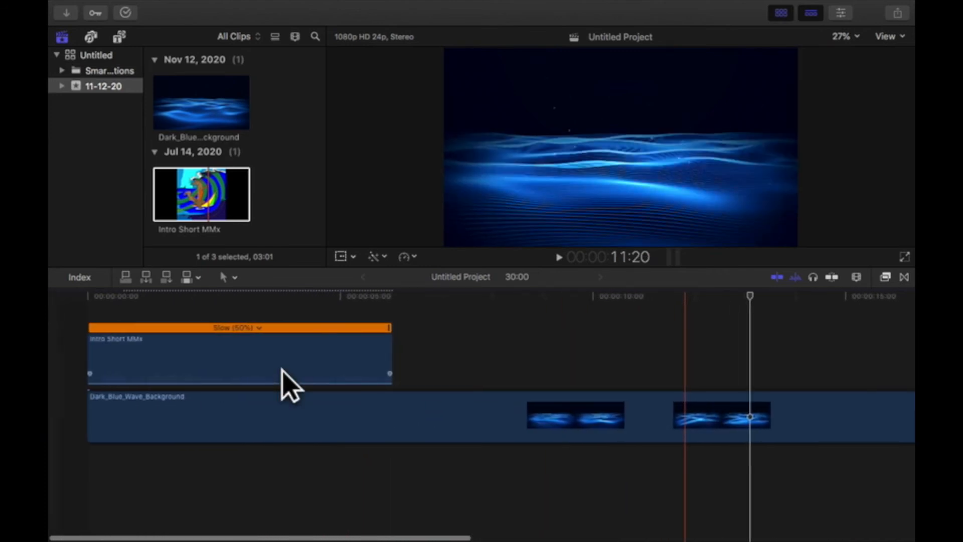
{"action": "scroll", "coordinate": [311, 372], "scroll_direction": "right", "scroll_amount": 1}
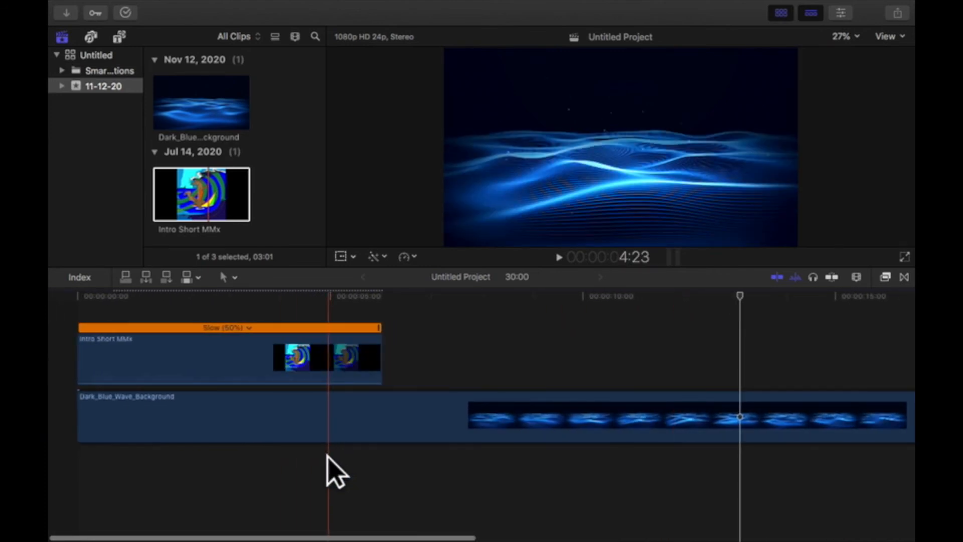
{"action": "left_click", "coordinate": [328, 459]}
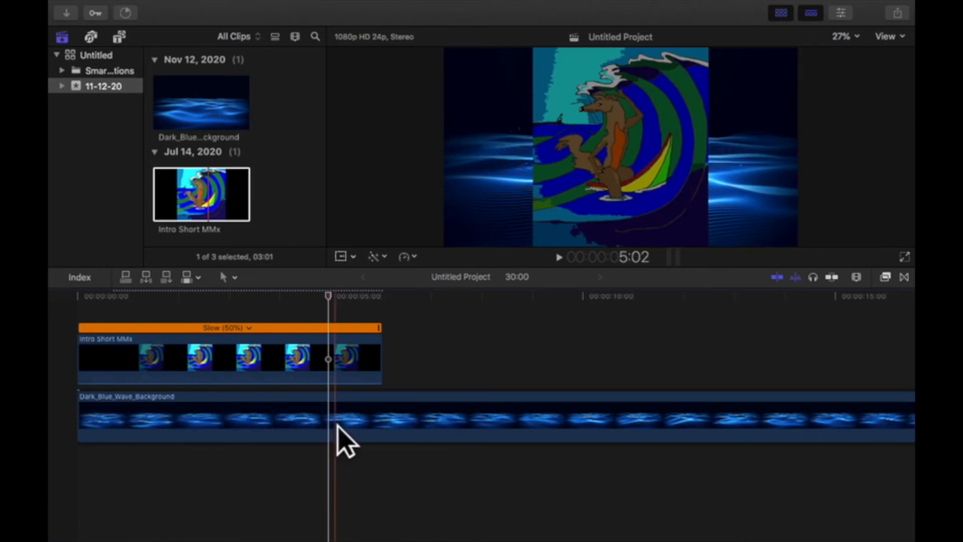
Step: Transform the Dark_Blue_Wave_Background clip by shifting it slightly up and left and stretching its height to cover the bottom of the frame
{"action": "left_click", "coordinate": [362, 416]}
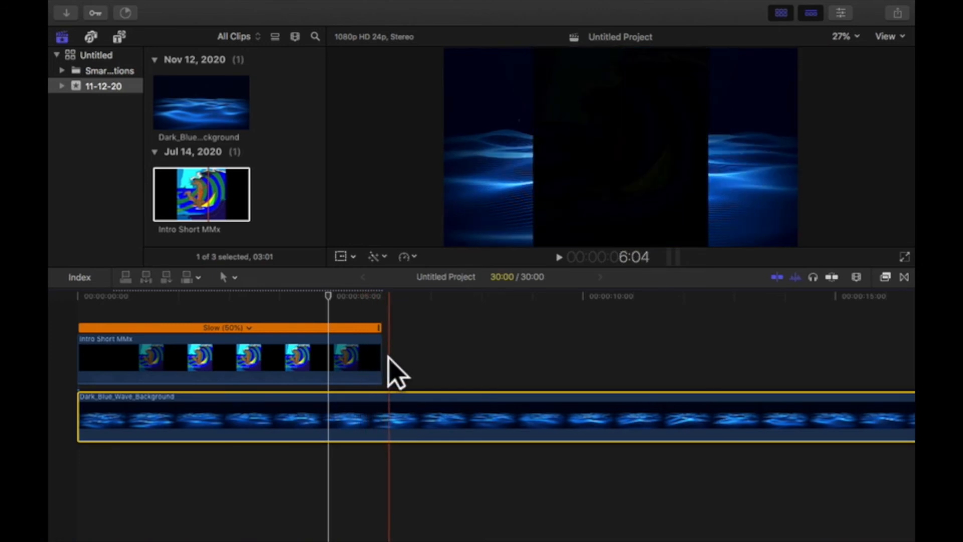
{"action": "left_click", "coordinate": [341, 256]}
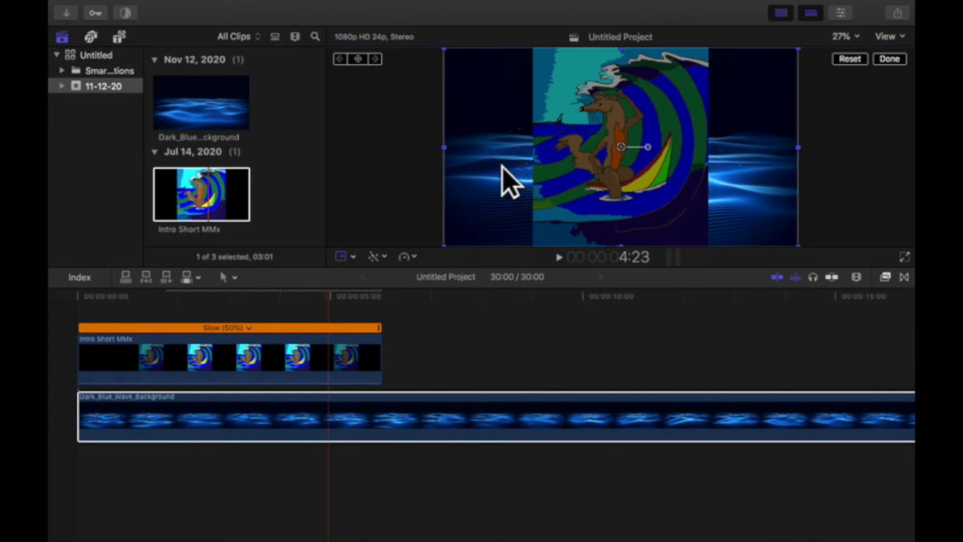
{"action": "mouse_move", "coordinate": [501, 165]}
{"action": "left_mouse_down"}
{"action": "mouse_move", "coordinate": [501, 143]}
{"action": "mouse_move", "coordinate": [489, 150]}
{"action": "mouse_move", "coordinate": [498, 154]}
{"action": "left_mouse_up"}
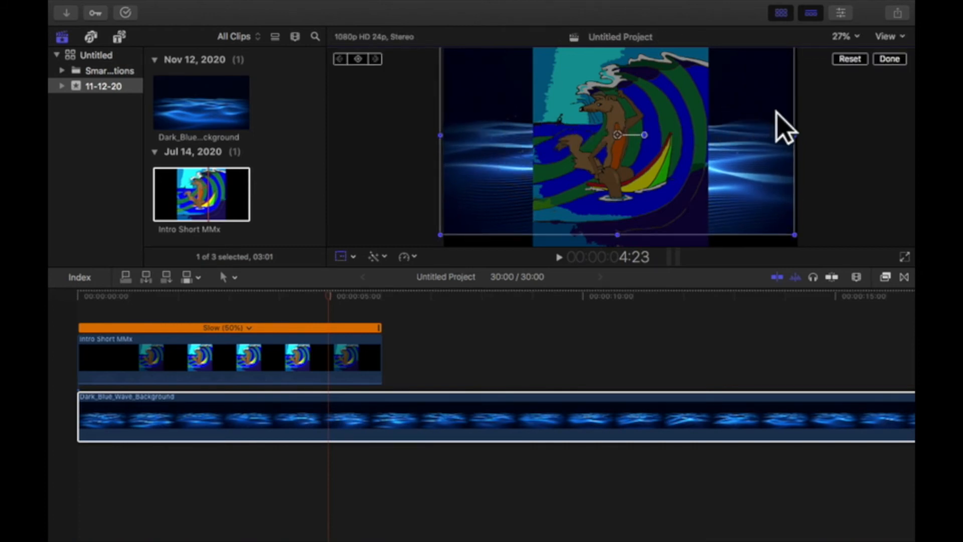
{"action": "left_click_drag", "start_coordinate": [486, 151], "coordinate": [486, 151]}
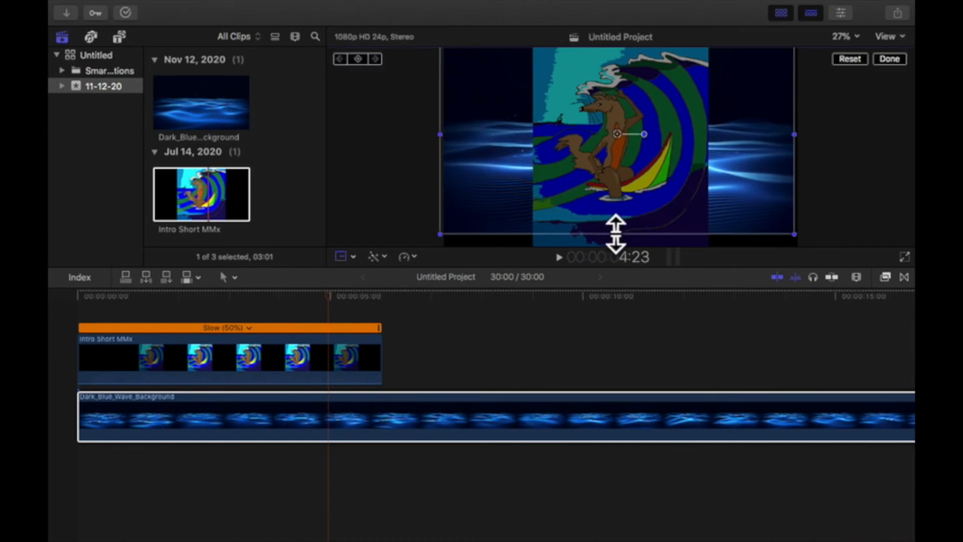
{"action": "left_click_drag", "start_coordinate": [616, 234], "coordinate": [620, 346]}
{"action": "left_click_drag", "start_coordinate": [617, 310], "coordinate": [613, 271]}
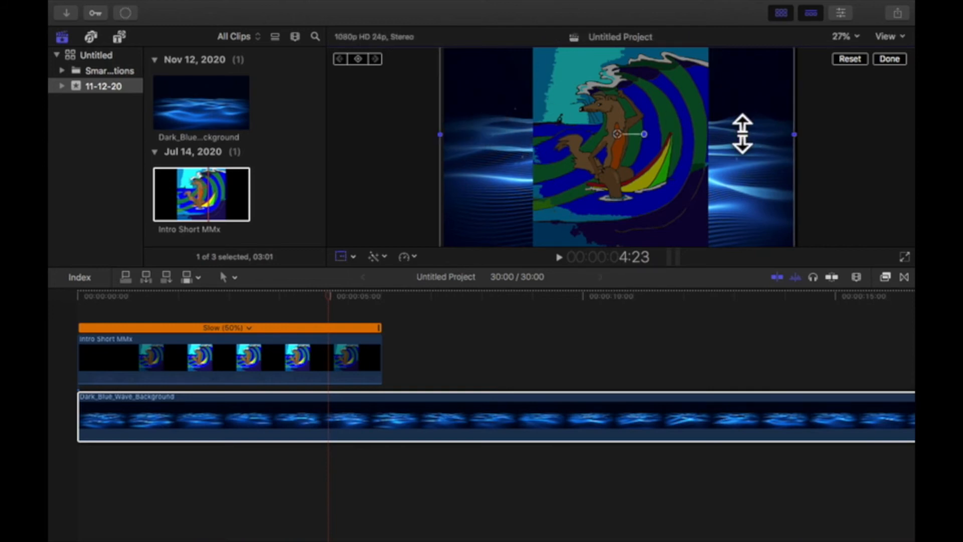
{"action": "left_click", "coordinate": [889, 59]}
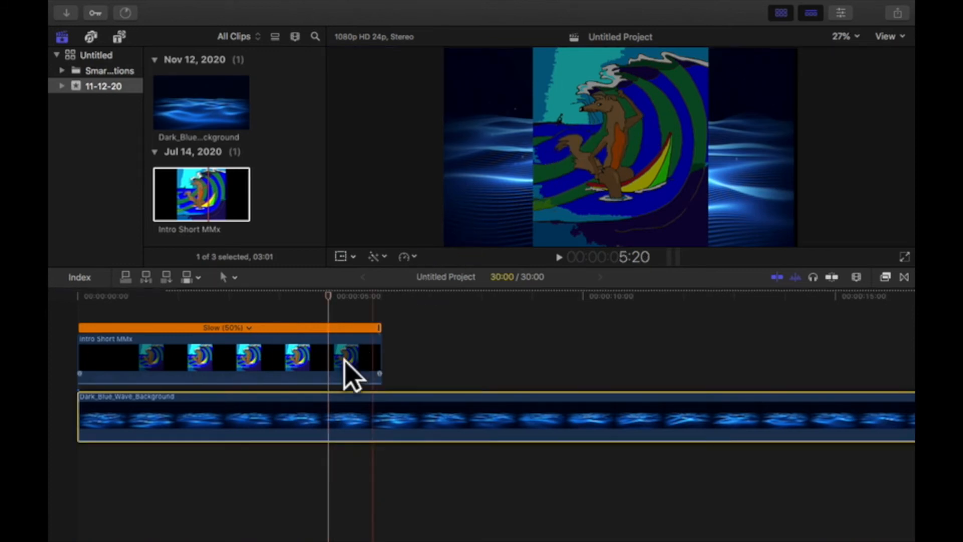
Step: Inspect the Intro Short MMx clip's video and audio properties
{"action": "left_click", "coordinate": [298, 360]}
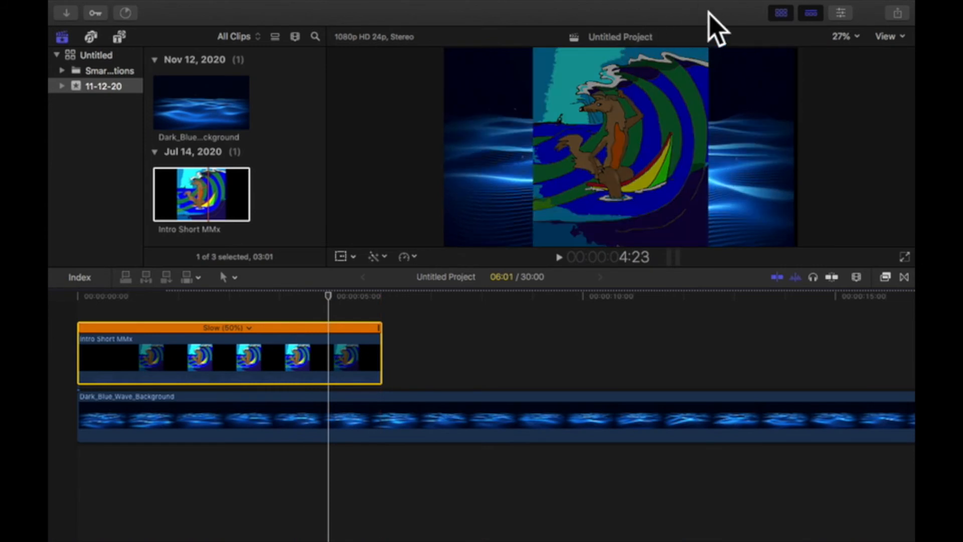
{"action": "left_click", "coordinate": [843, 14]}
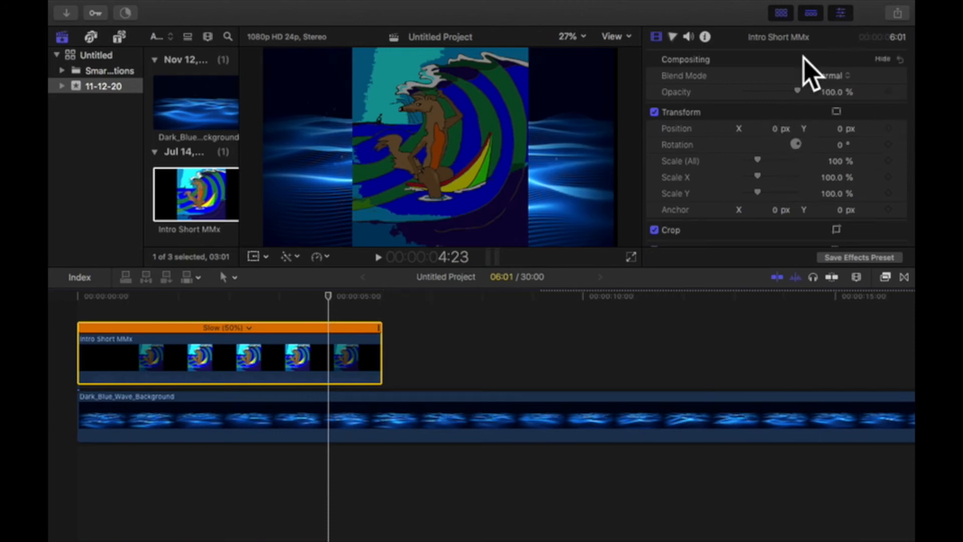
{"action": "left_click", "coordinate": [658, 35]}
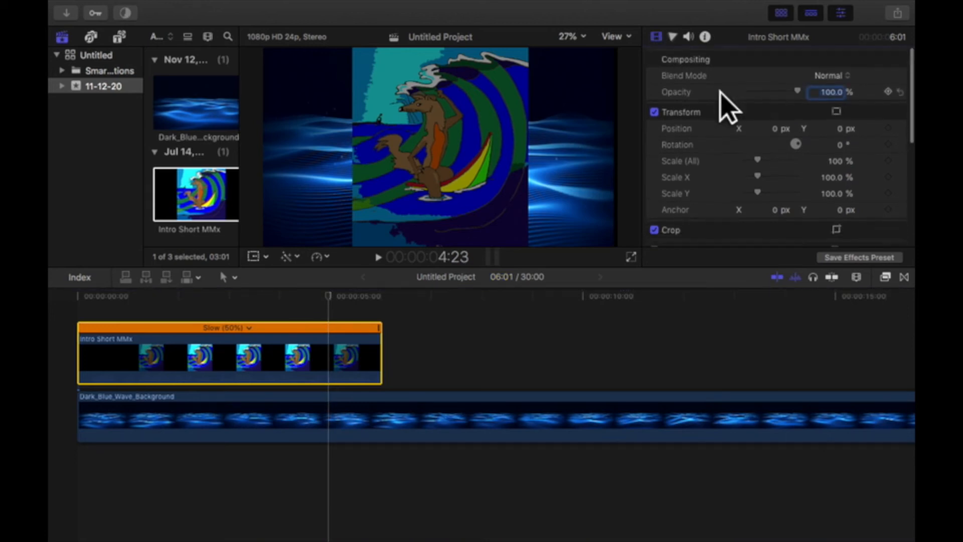
{"action": "left_click", "coordinate": [689, 36]}
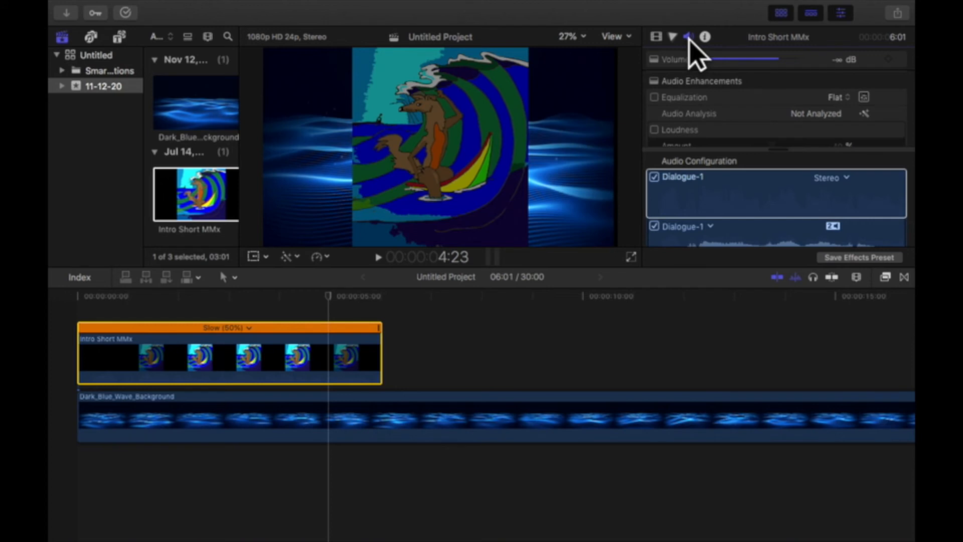
{"action": "left_click", "coordinate": [657, 38]}
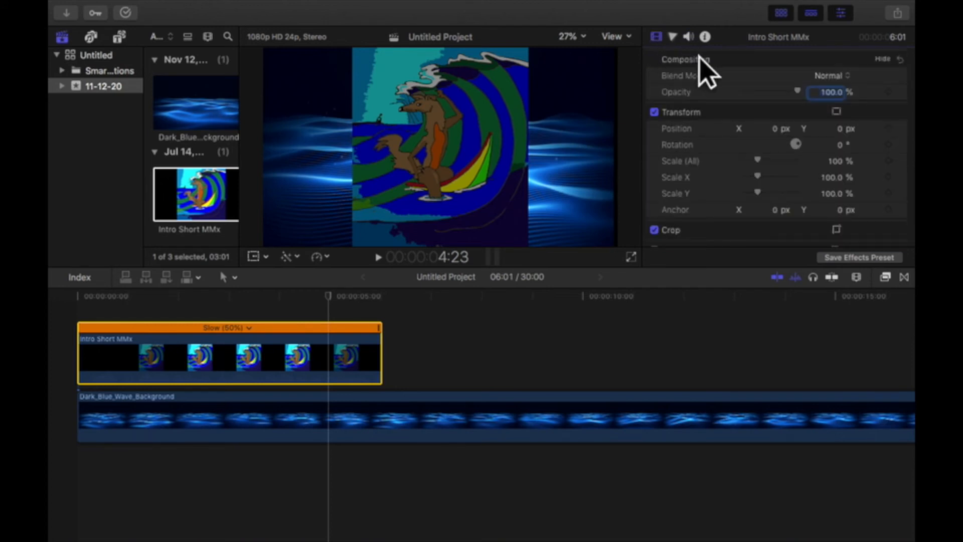
Step: Try the Intro Short MMx clip's opacity at 0% and about 51%, and set it to about 95%
{"action": "left_click", "coordinate": [343, 348]}
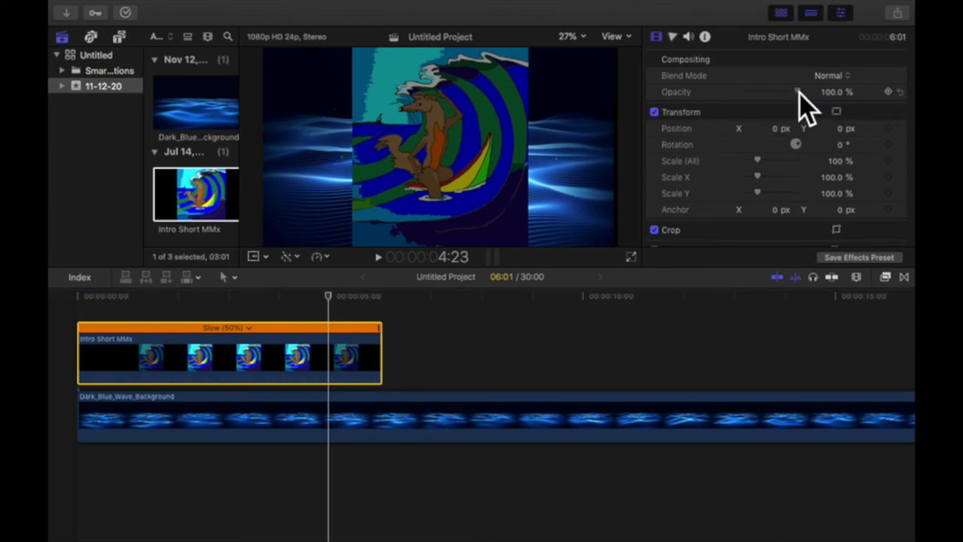
{"action": "left_click_drag", "start_coordinate": [800, 90], "coordinate": [695, 91]}
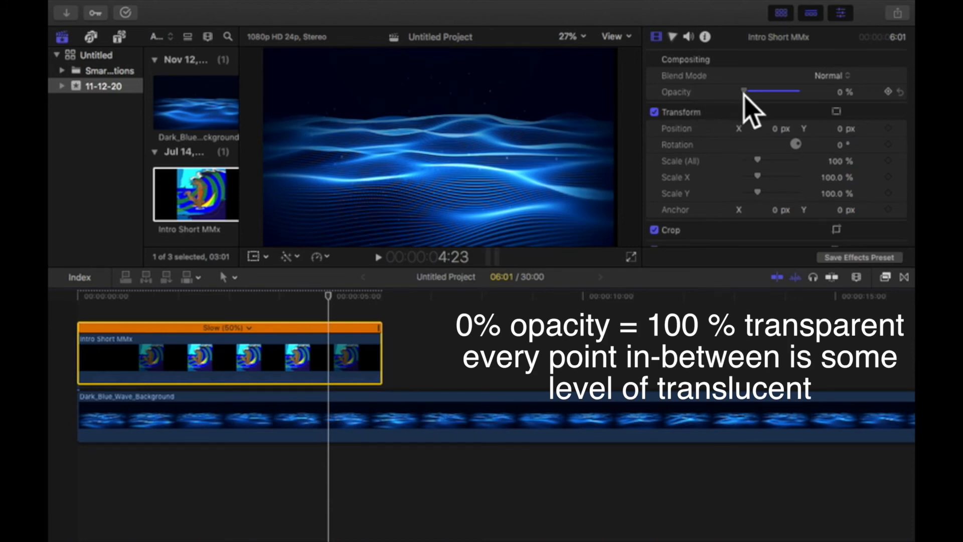
{"action": "left_click_drag", "start_coordinate": [744, 90], "coordinate": [777, 93]}
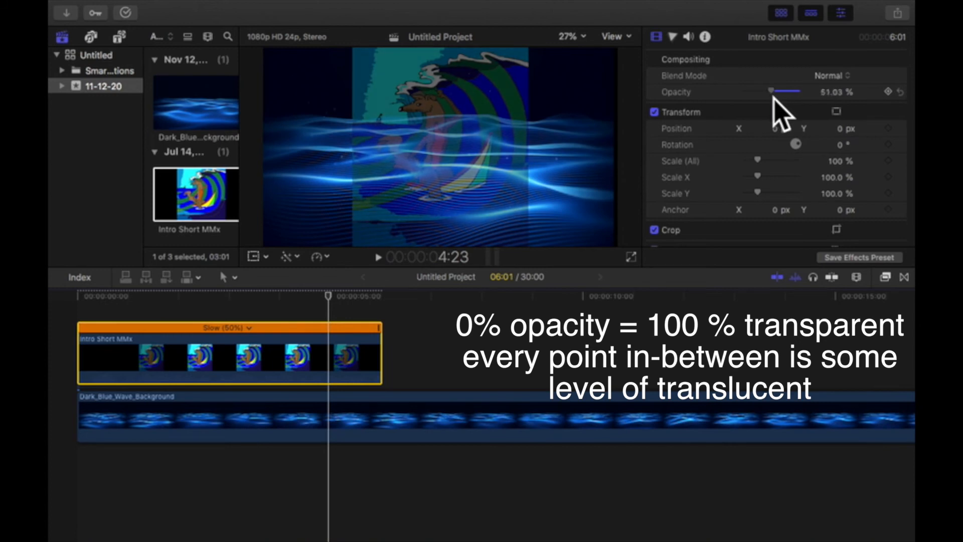
{"action": "mouse_move", "coordinate": [791, 99]}
{"action": "left_mouse_down"}
{"action": "mouse_move", "coordinate": [782, 94]}
{"action": "mouse_move", "coordinate": [795, 90]}
{"action": "left_mouse_up"}
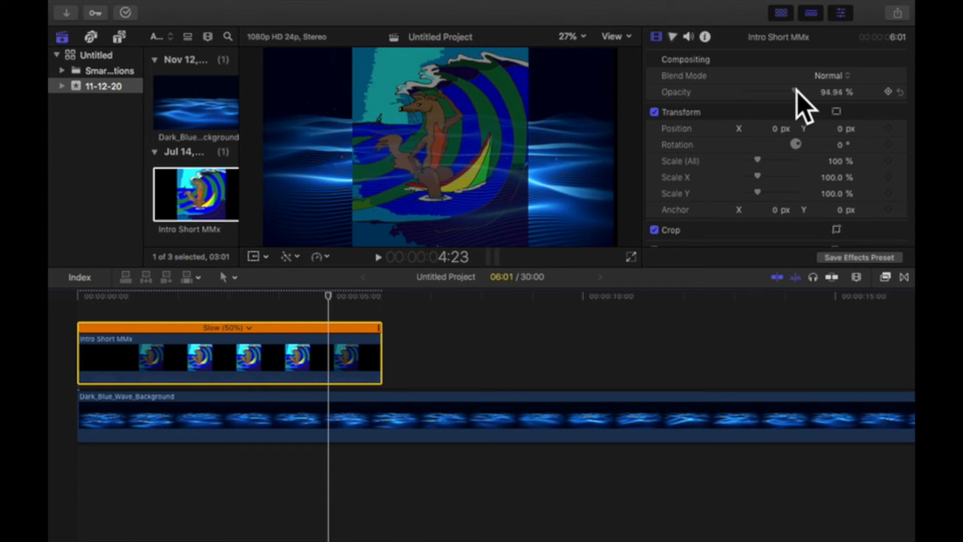
Step: Hide the clip properties and play the composited project in full screen past the end of the Intro Short MMx clip
{"action": "left_click", "coordinate": [841, 18]}
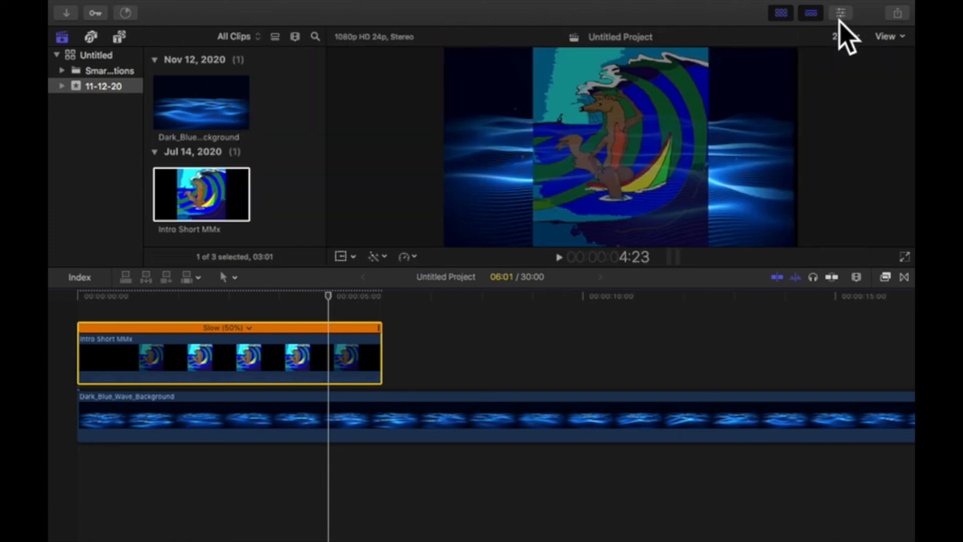
{"action": "left_click", "coordinate": [906, 259]}
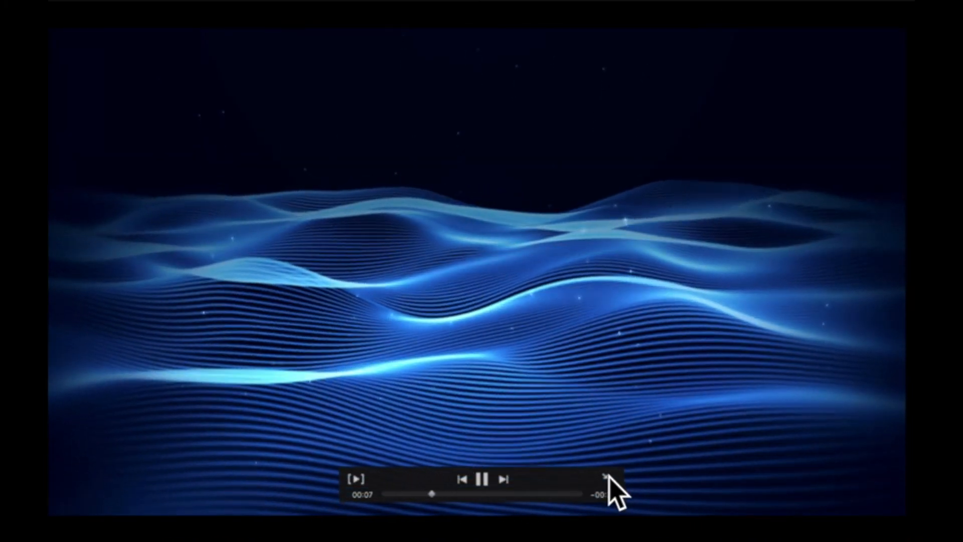
{"action": "left_click", "coordinate": [608, 479]}
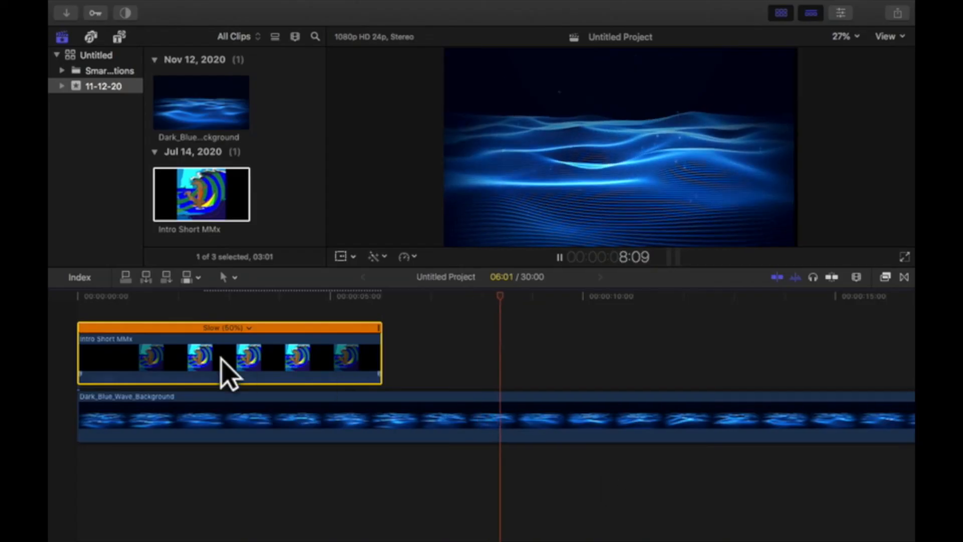
Step: Enlarge the viewer and play the composited project in full screen from the start
{"action": "left_click", "coordinate": [75, 323]}
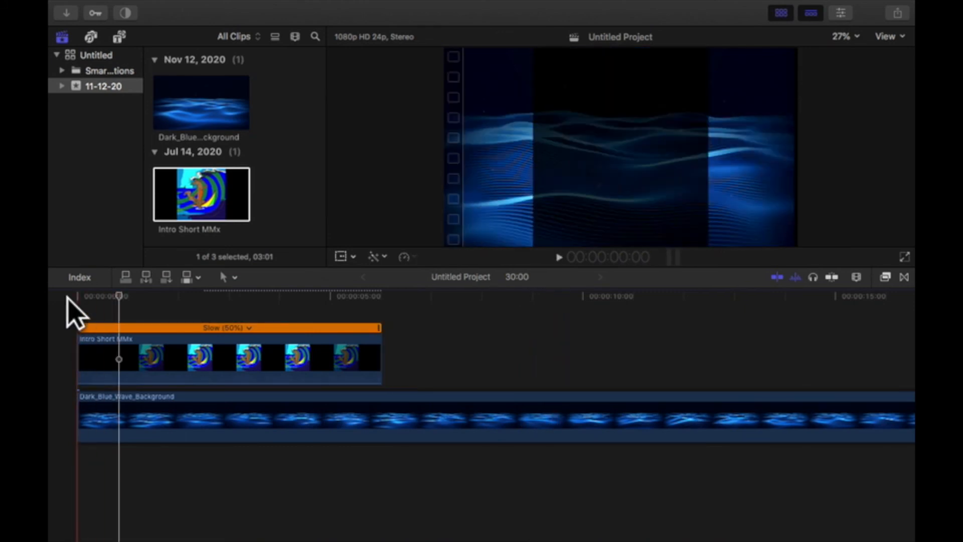
{"action": "left_click", "coordinate": [76, 306]}
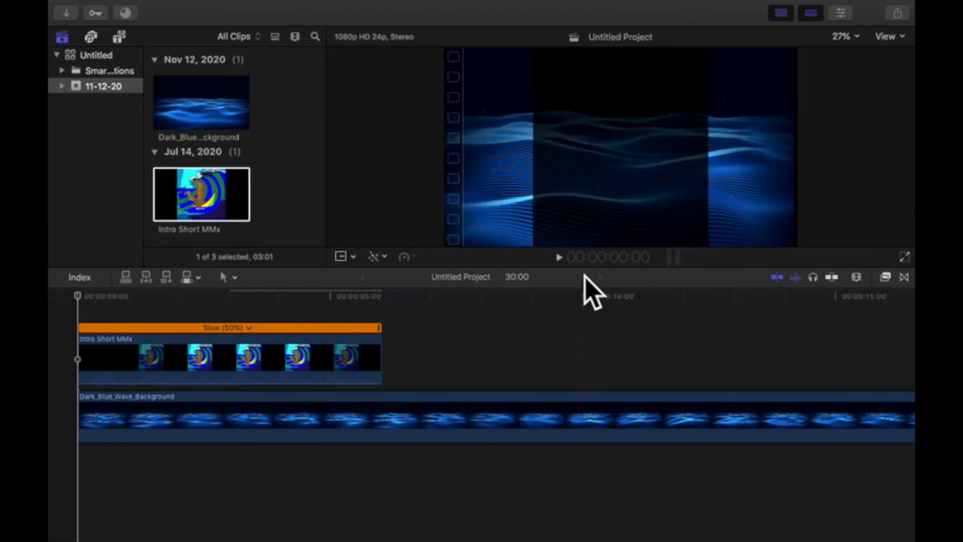
{"action": "left_click_drag", "start_coordinate": [586, 271], "coordinate": [575, 373]}
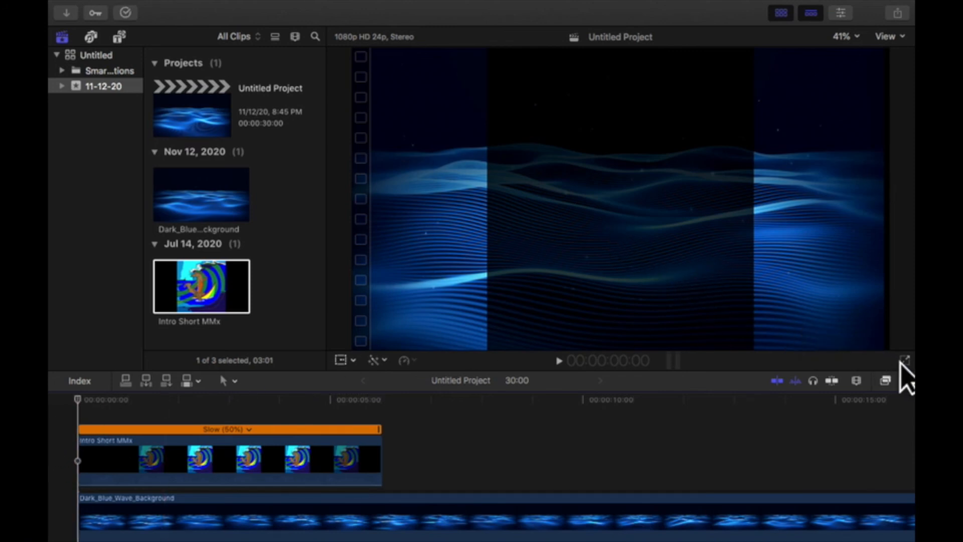
{"action": "left_click", "coordinate": [904, 361]}
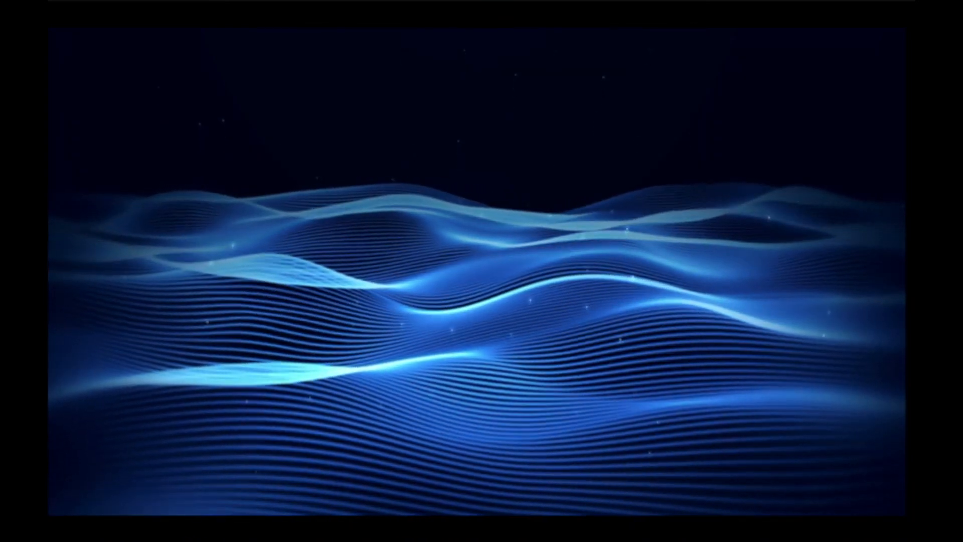
{"action": "key", "text": "Escape"}
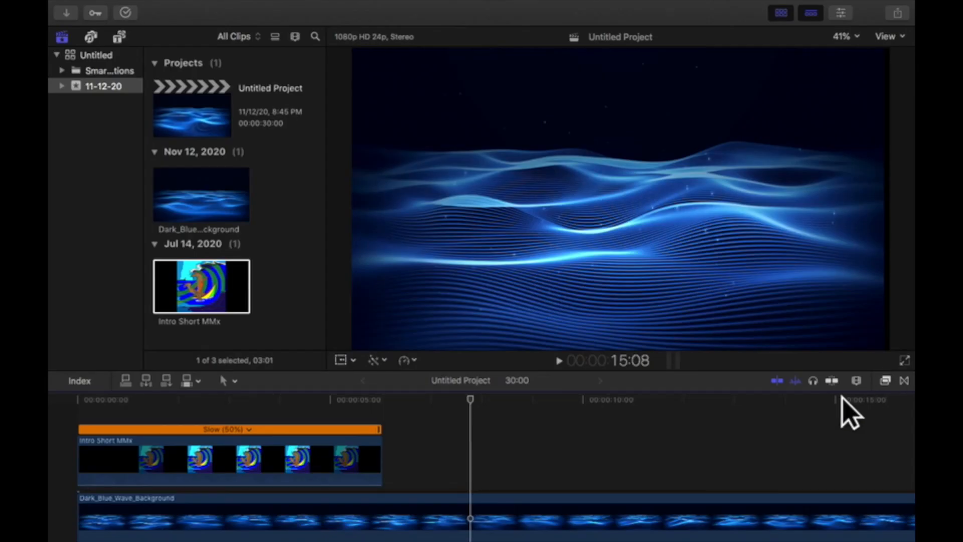
Step: Split the Dark_Blue_Wave_Background clip at the end of the Intro Short MMx clip with the Blade tool and delete the remaining part
{"action": "scroll", "coordinate": [572, 470], "scroll_direction": "down", "scroll_amount": 3}
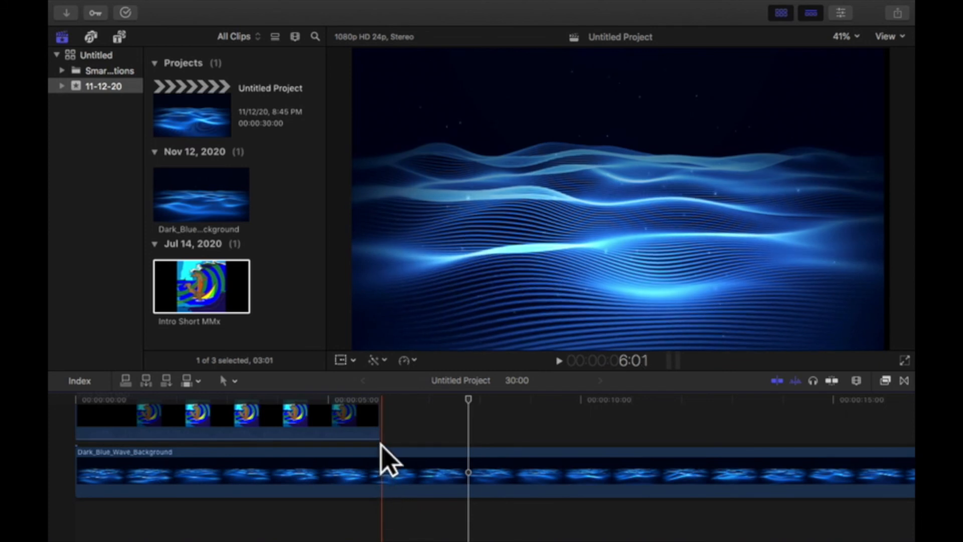
{"action": "left_click", "coordinate": [382, 451]}
{"action": "left_click", "coordinate": [380, 429]}
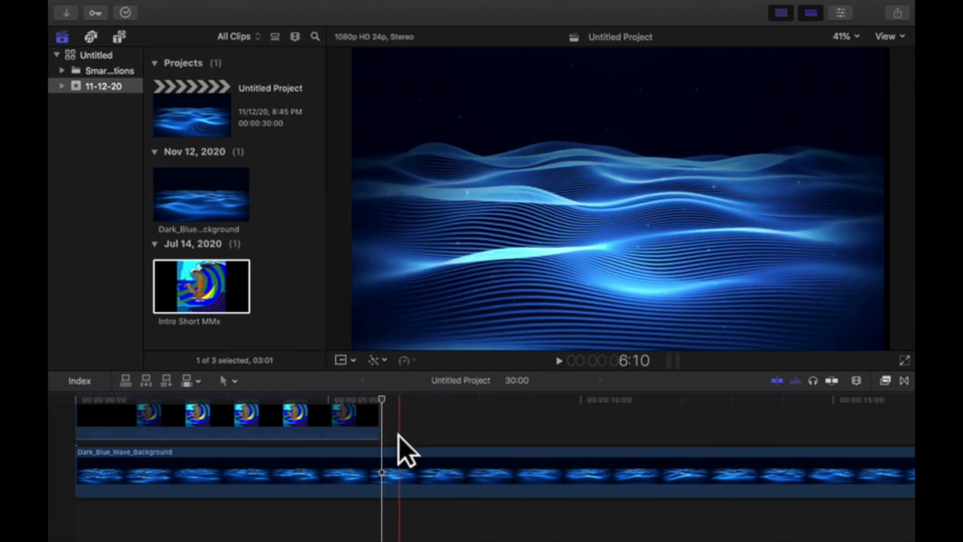
{"action": "left_click", "coordinate": [353, 360]}
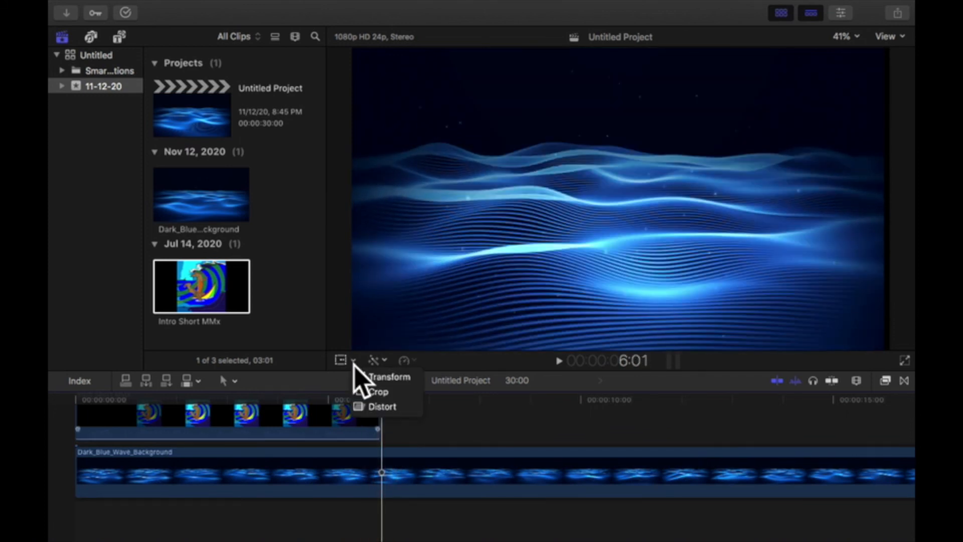
{"action": "left_click", "coordinate": [366, 389]}
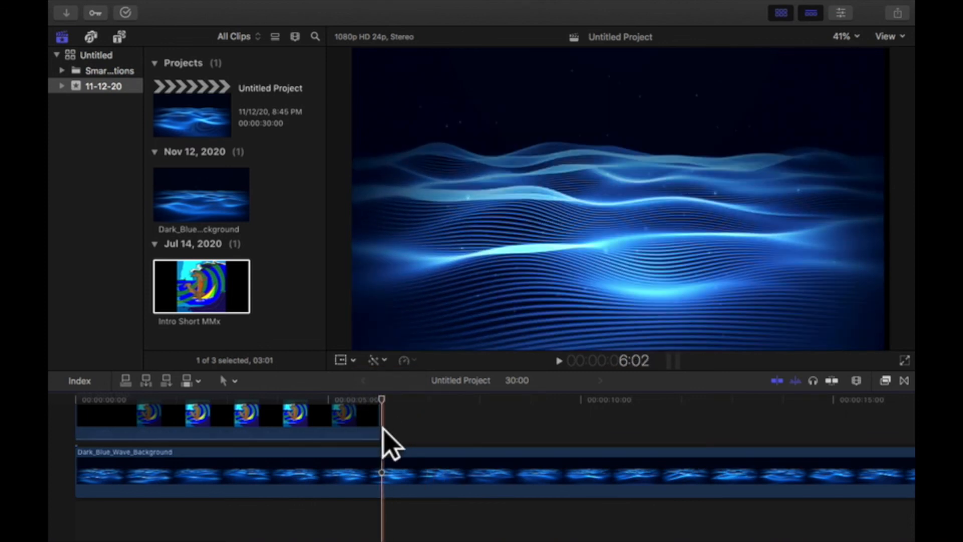
{"action": "key", "text": "b"}
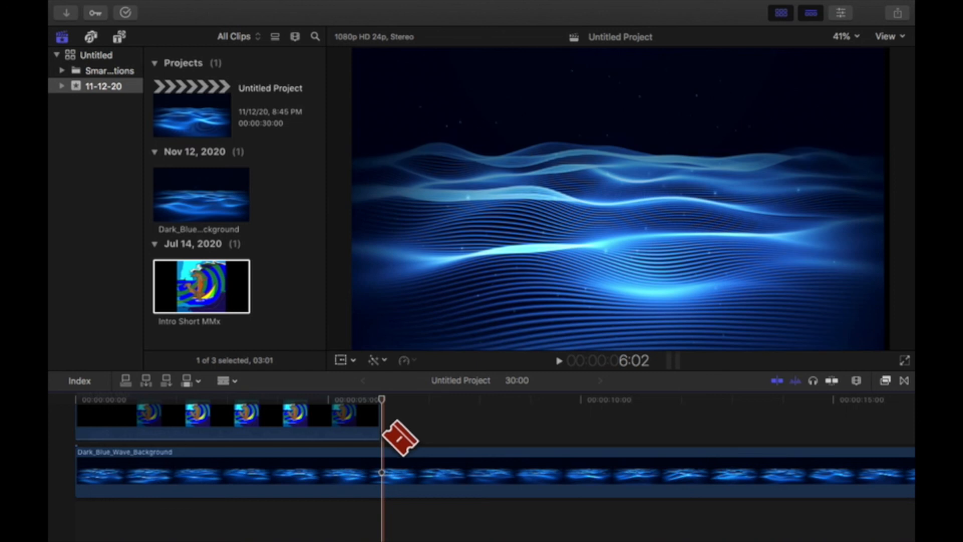
{"action": "left_click", "coordinate": [381, 470]}
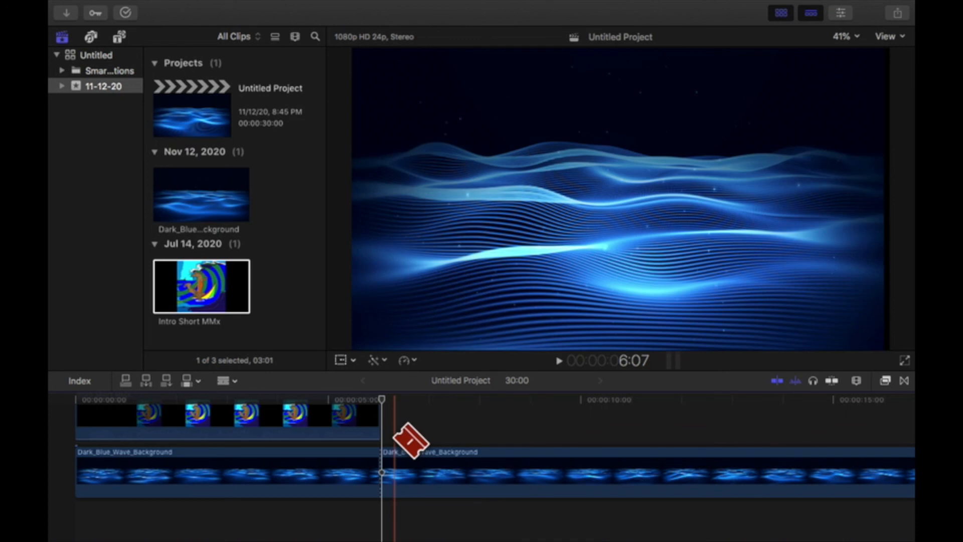
{"action": "key", "text": "a"}
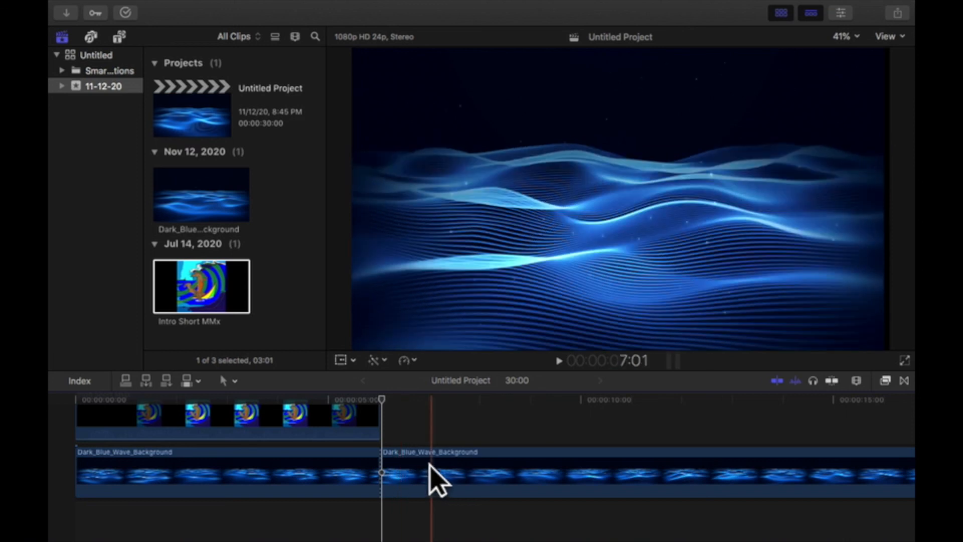
{"action": "left_click", "coordinate": [429, 466]}
{"action": "key", "text": "Delete"}
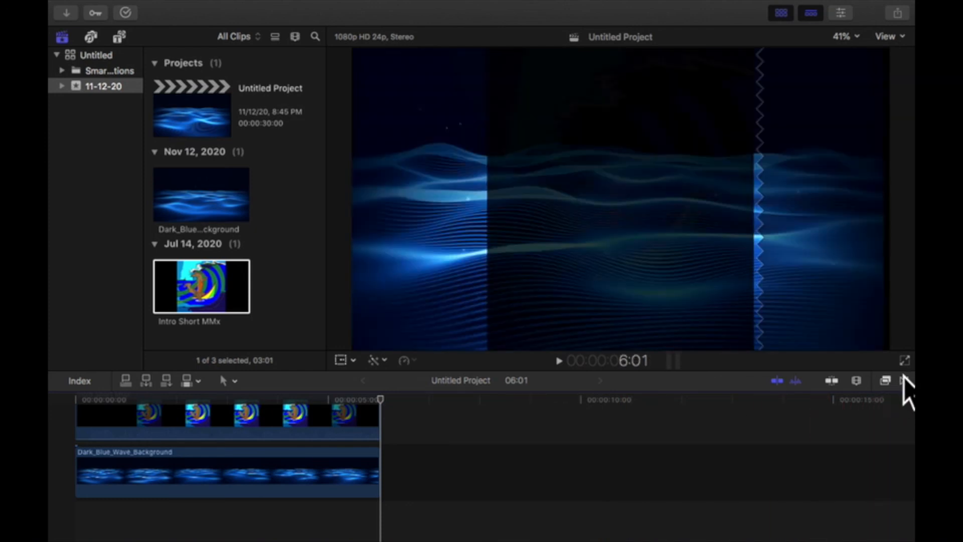
Step: Add a Cross Dissolve transition to both the start and the end of the Dark_Blue_Wave_Background clip
{"action": "left_click", "coordinate": [906, 381]}
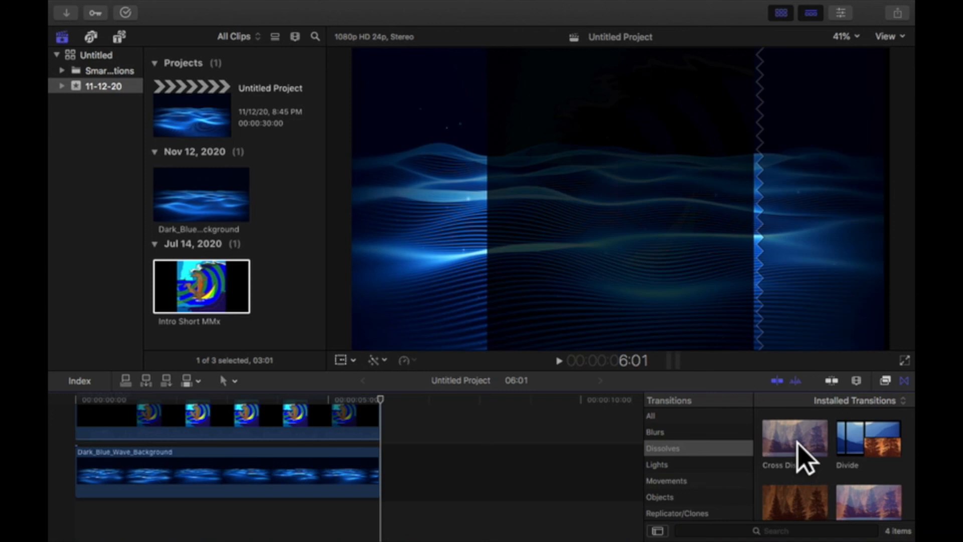
{"action": "left_click_drag", "start_coordinate": [798, 444], "coordinate": [224, 470]}
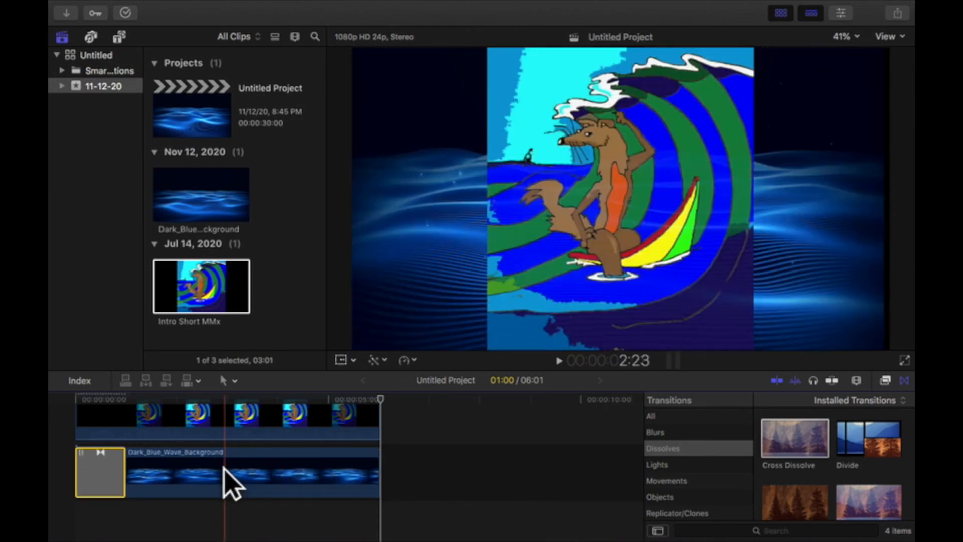
{"action": "left_click_drag", "start_coordinate": [808, 440], "coordinate": [367, 468]}
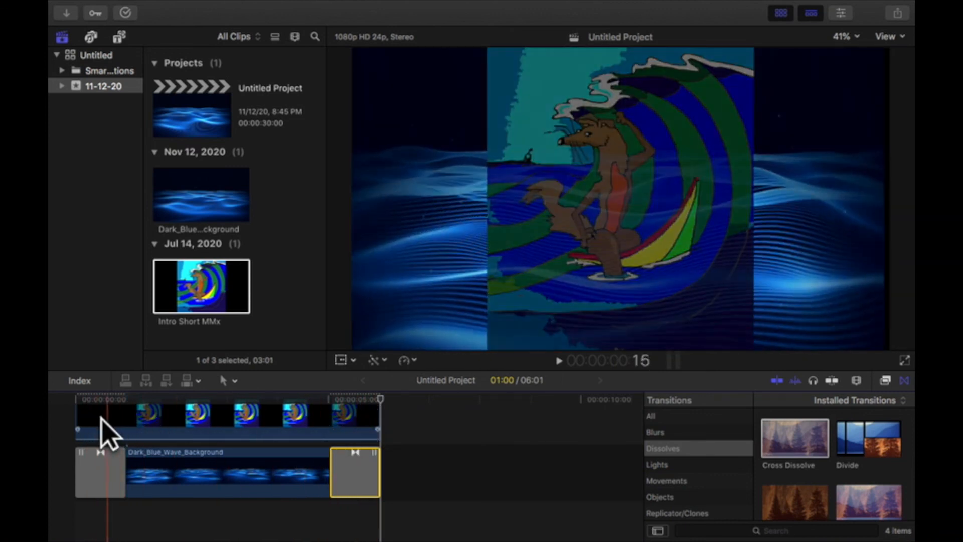
Step: Play the project from the start in full screen to check the fade-in and fade-out
{"action": "left_click", "coordinate": [71, 511]}
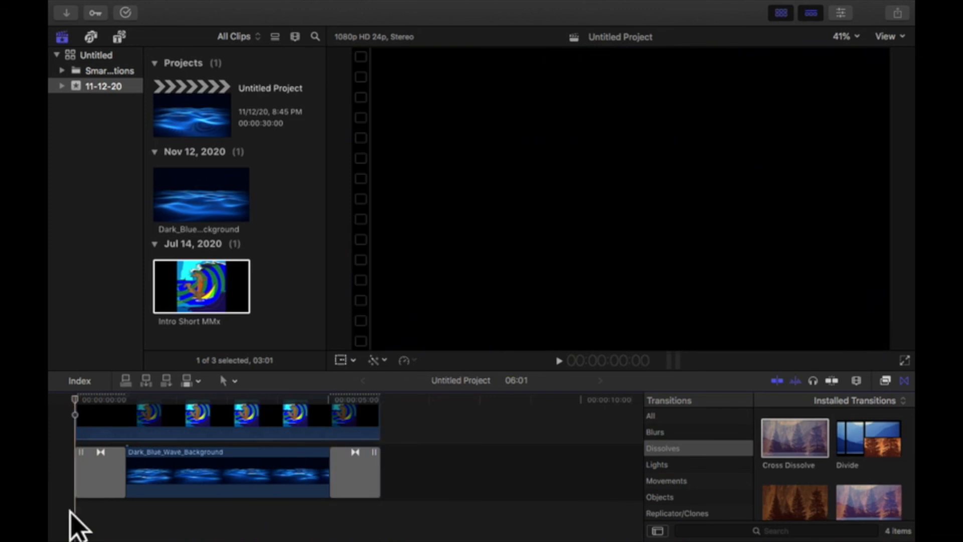
{"action": "left_click", "coordinate": [906, 359]}
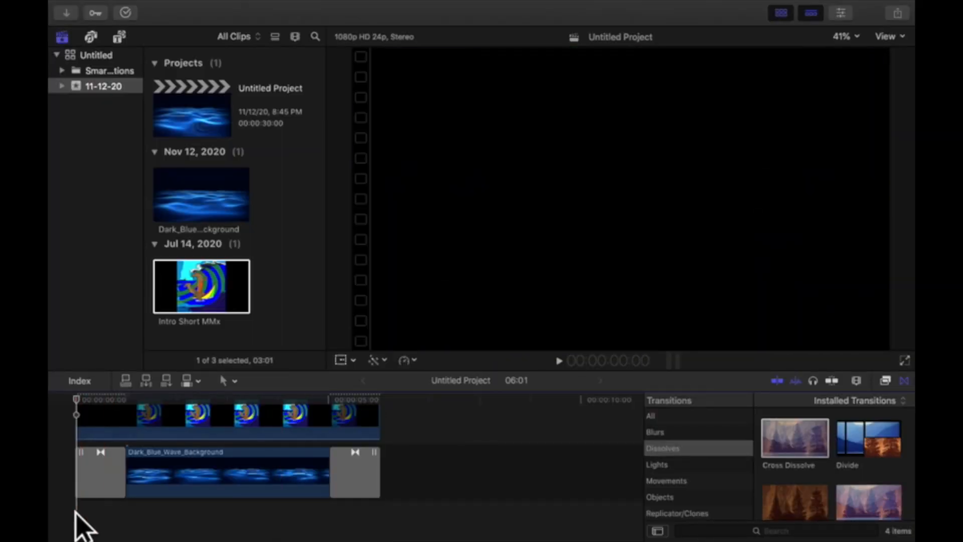
{"action": "key", "text": "space"}
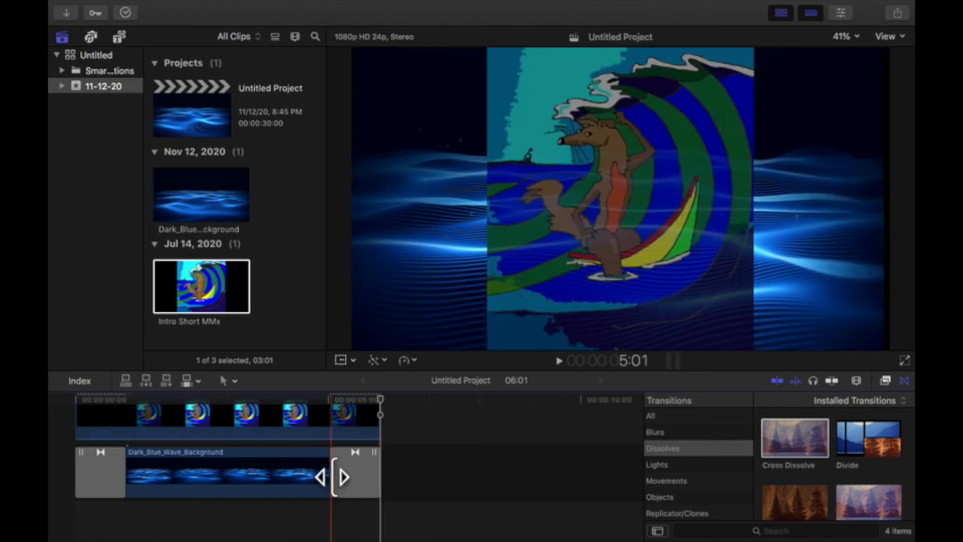
Step: Lengthen the closing Cross Dissolve on the Dark_Blue_Wave_Background clip by moving its start earlier, and play the project from the beginning
{"action": "left_click", "coordinate": [331, 476]}
{"action": "left_click_drag", "start_coordinate": [332, 476], "coordinate": [301, 477]}
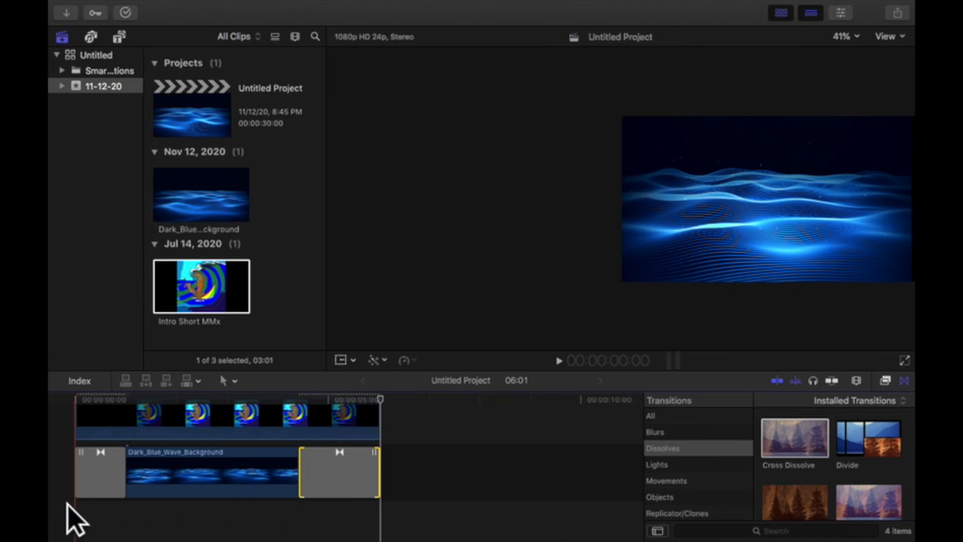
{"action": "left_click", "coordinate": [67, 503]}
{"action": "key", "text": "space"}
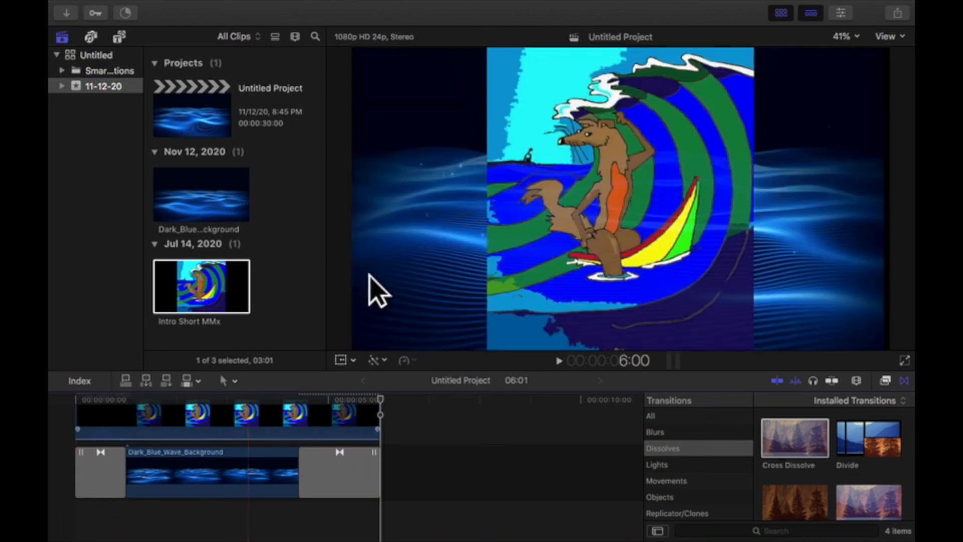
Step: Open the list of sharing destinations for the finished project
{"action": "left_click", "coordinate": [899, 15]}
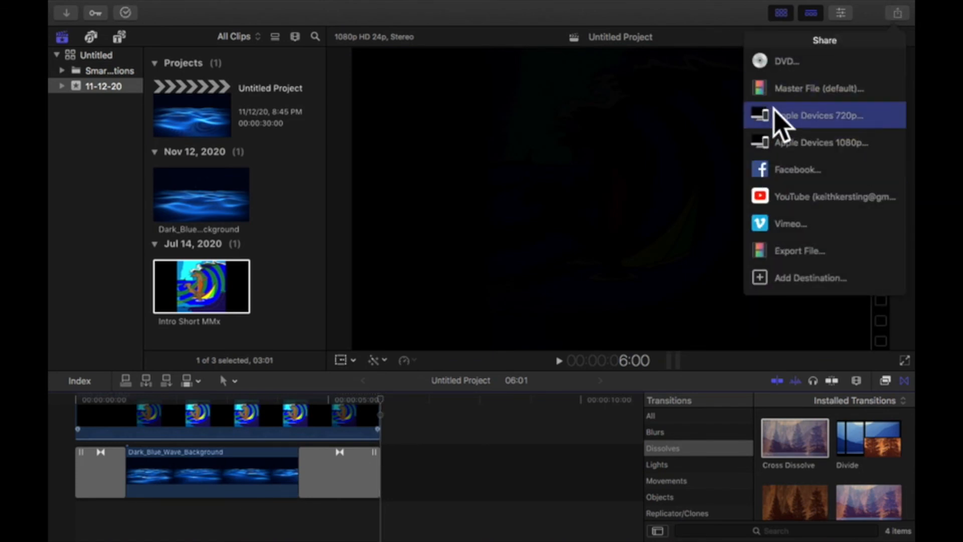